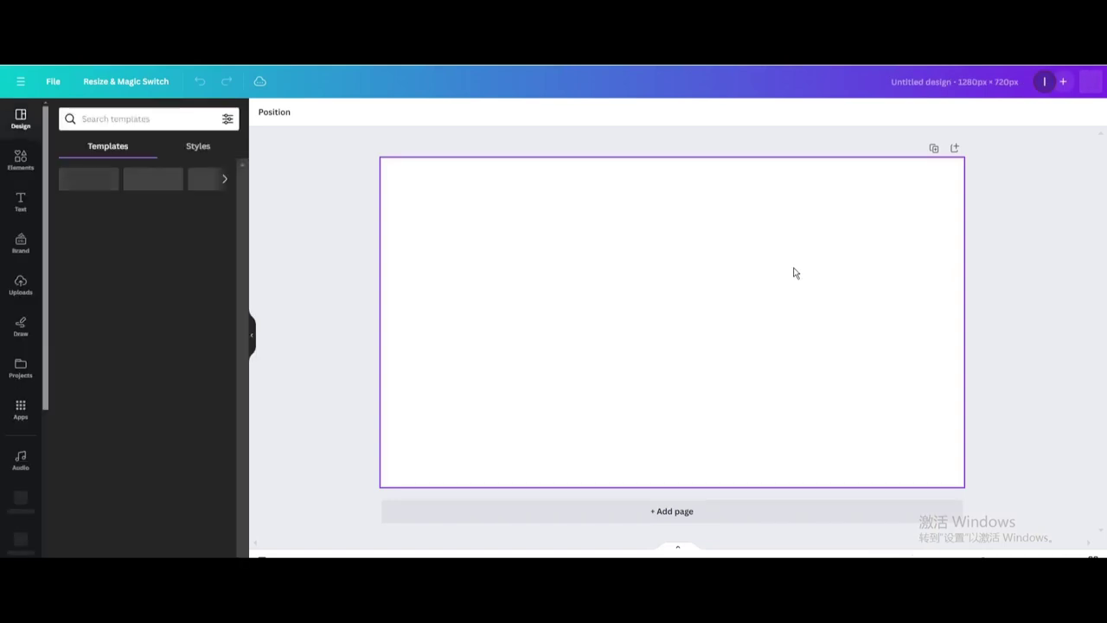
Show the Elements library with its recently used shapes and photos.
left_click(29, 164)
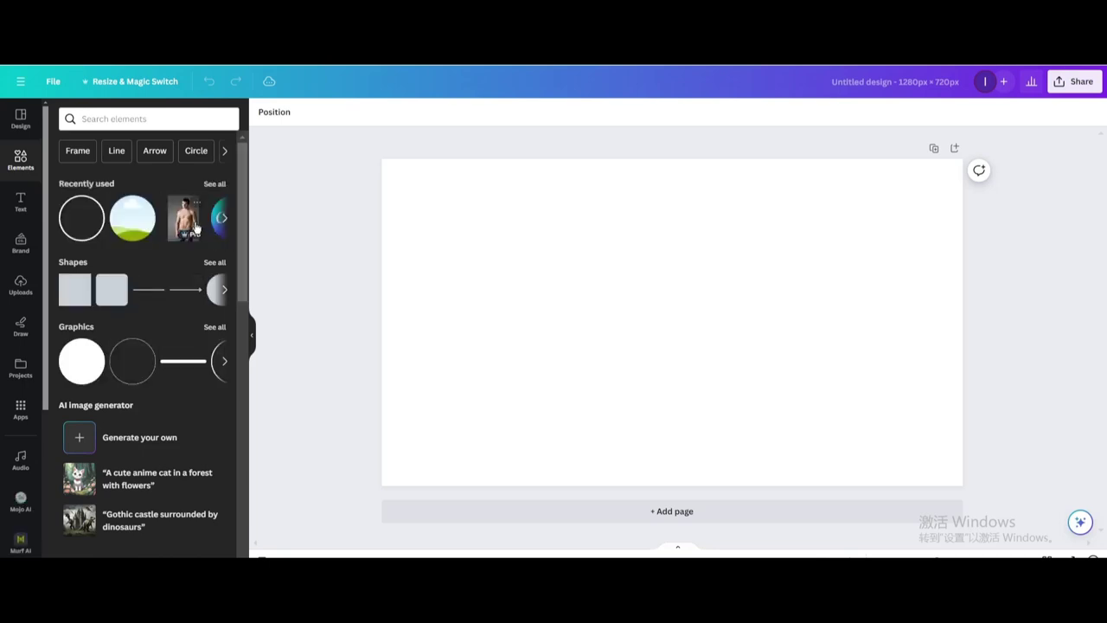
Add the shirtless man's photo from Recently used and switch back to the old photo editor.
left_click(194, 225)
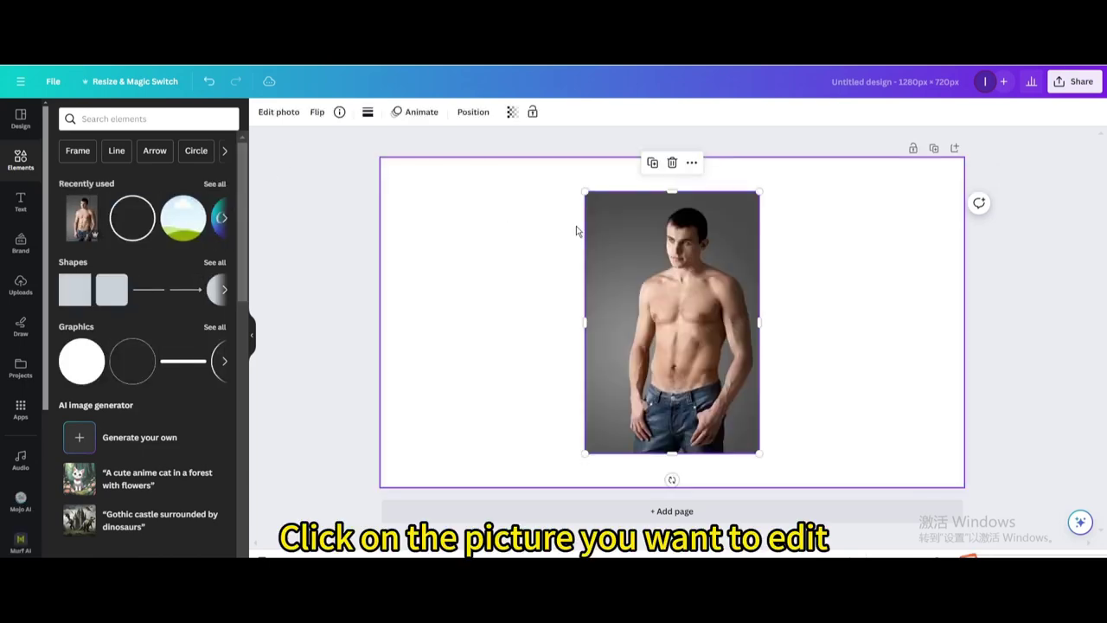
left_click(300, 119)
scroll(133, 337, "down", 3)
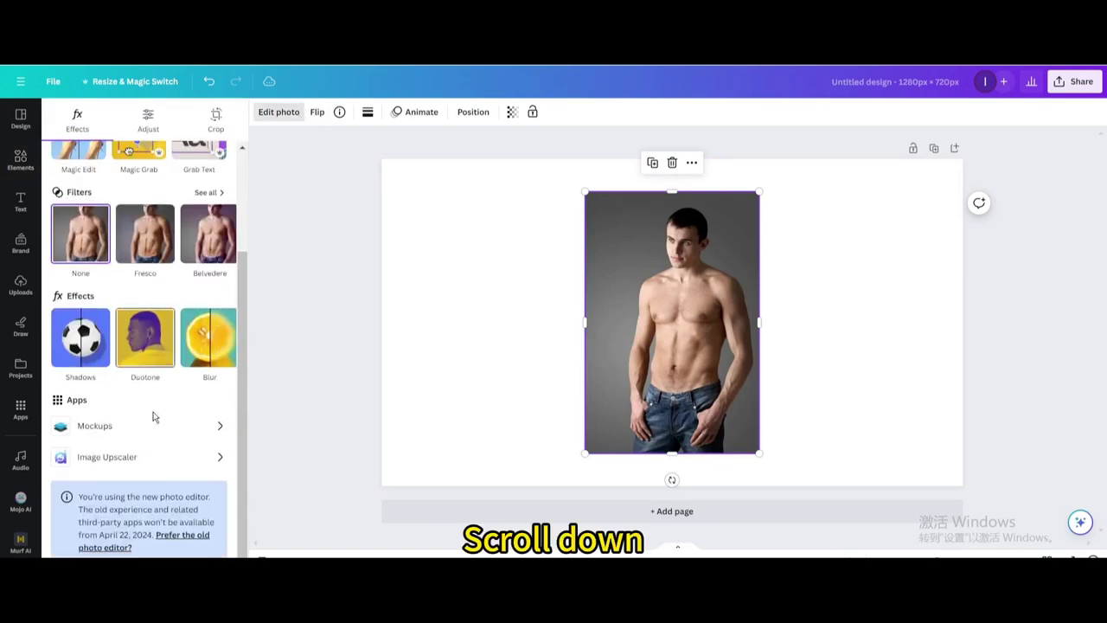
left_click(181, 536)
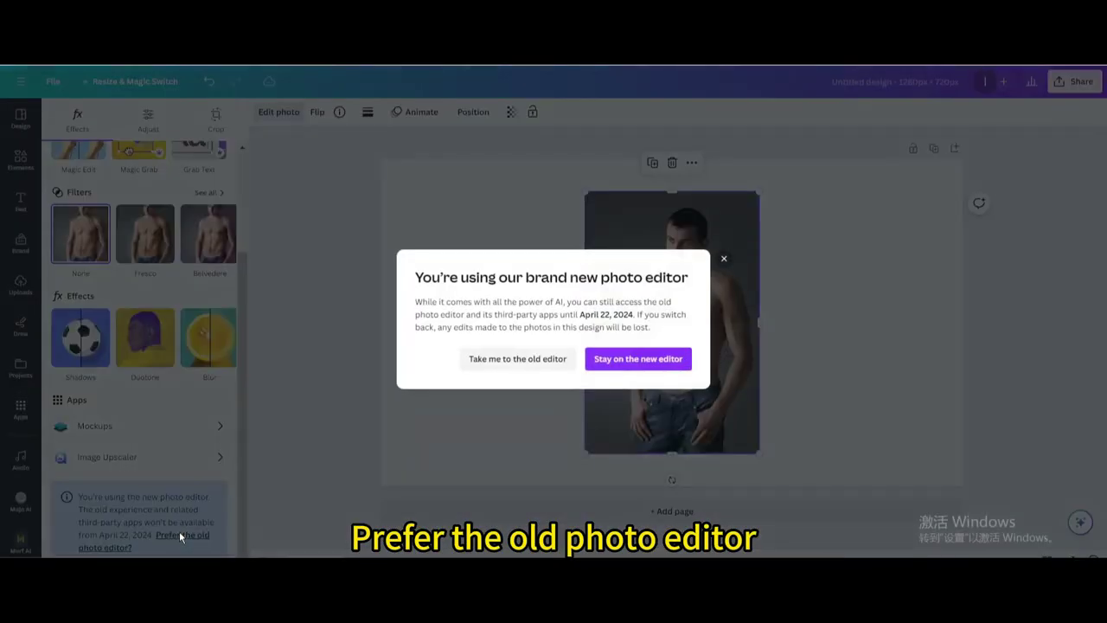
left_click(499, 359)
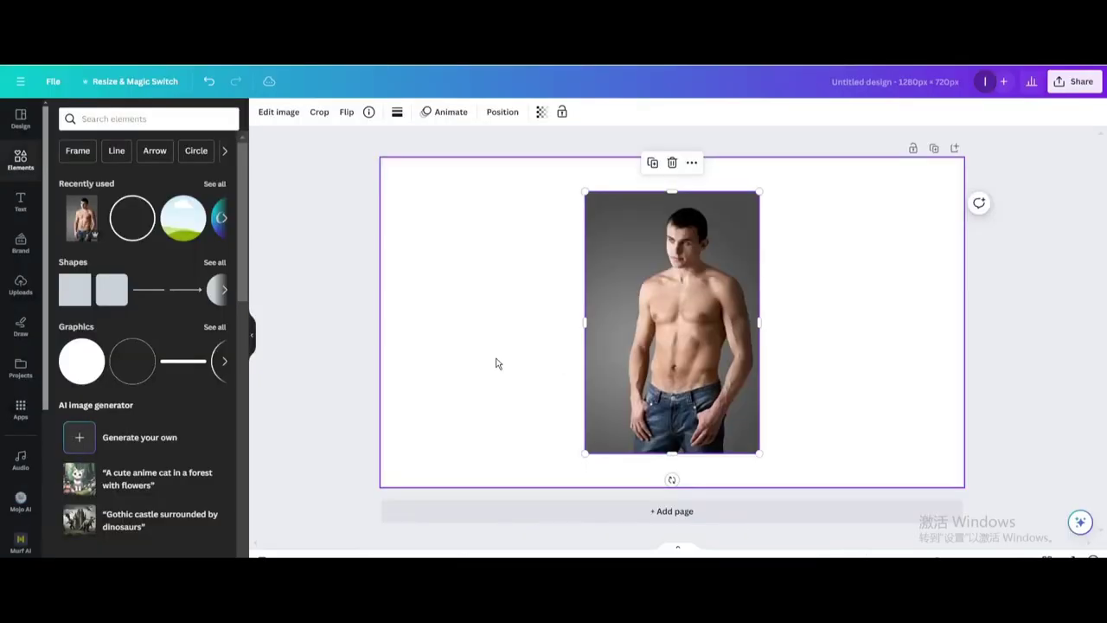
Strip the grey backdrop with BG Remover, then scroll down to the Prisma effects.
left_click(281, 119)
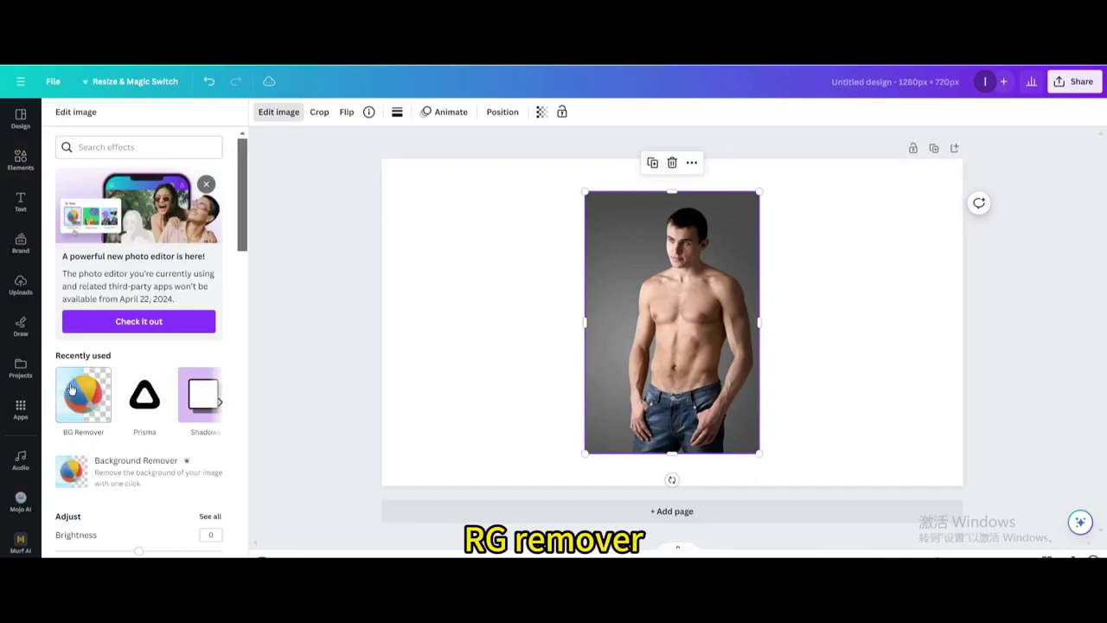
left_click(72, 389)
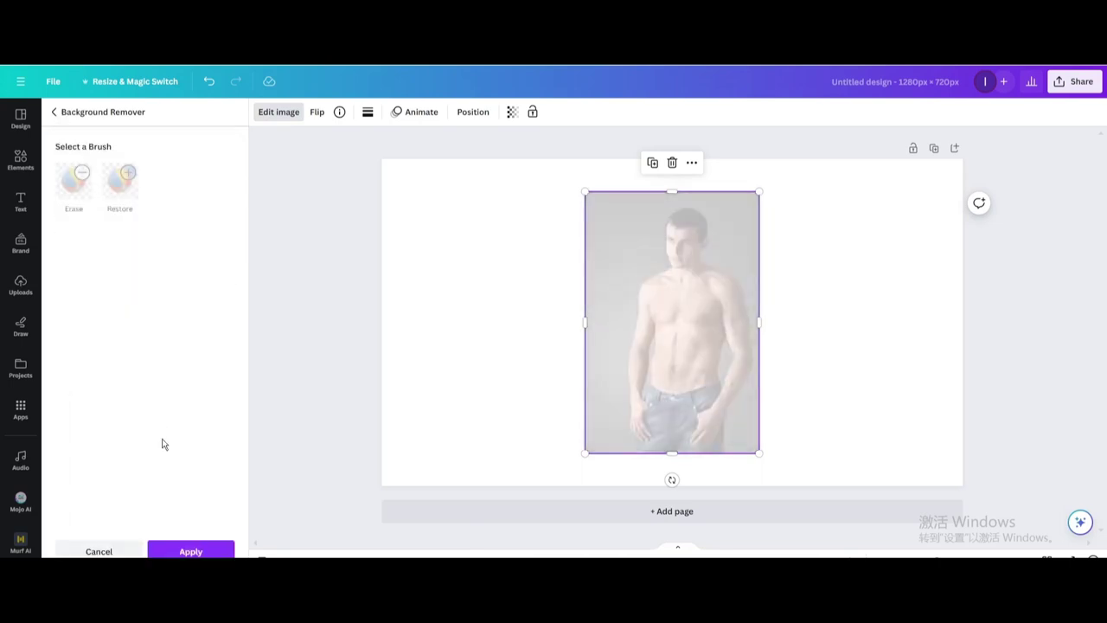
left_click(190, 551)
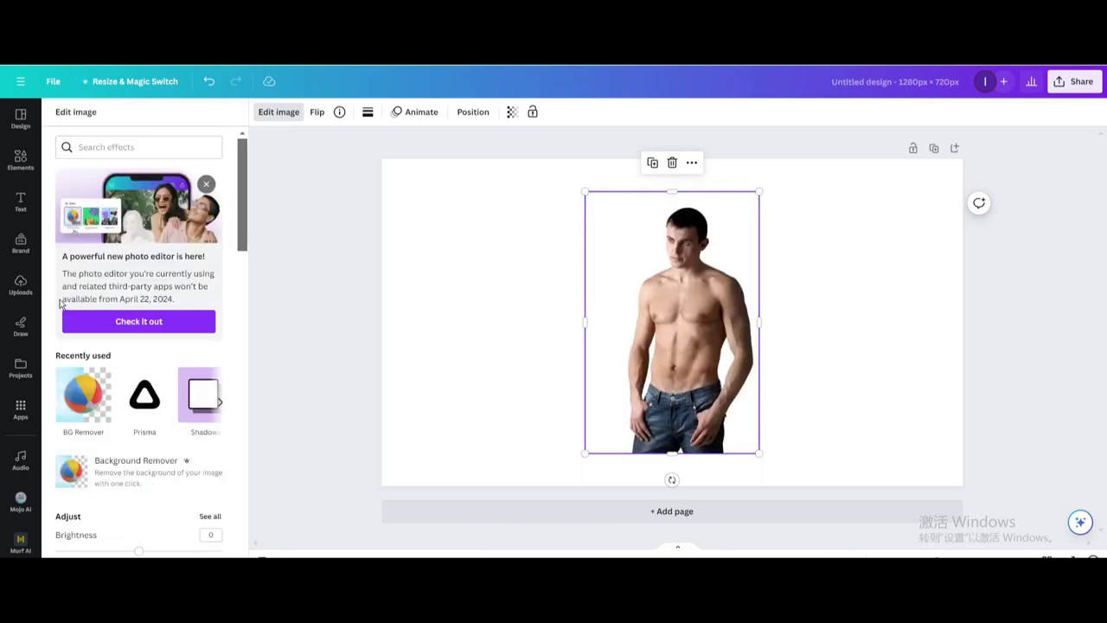
scroll(105, 370, "down", 5)
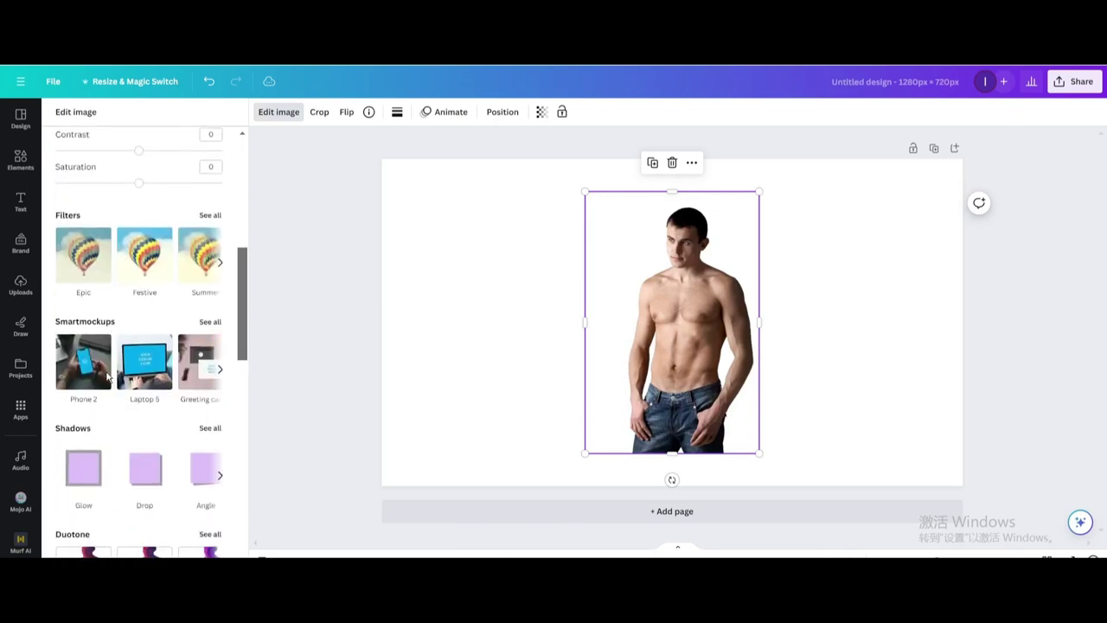
scroll(107, 373, "down", 6)
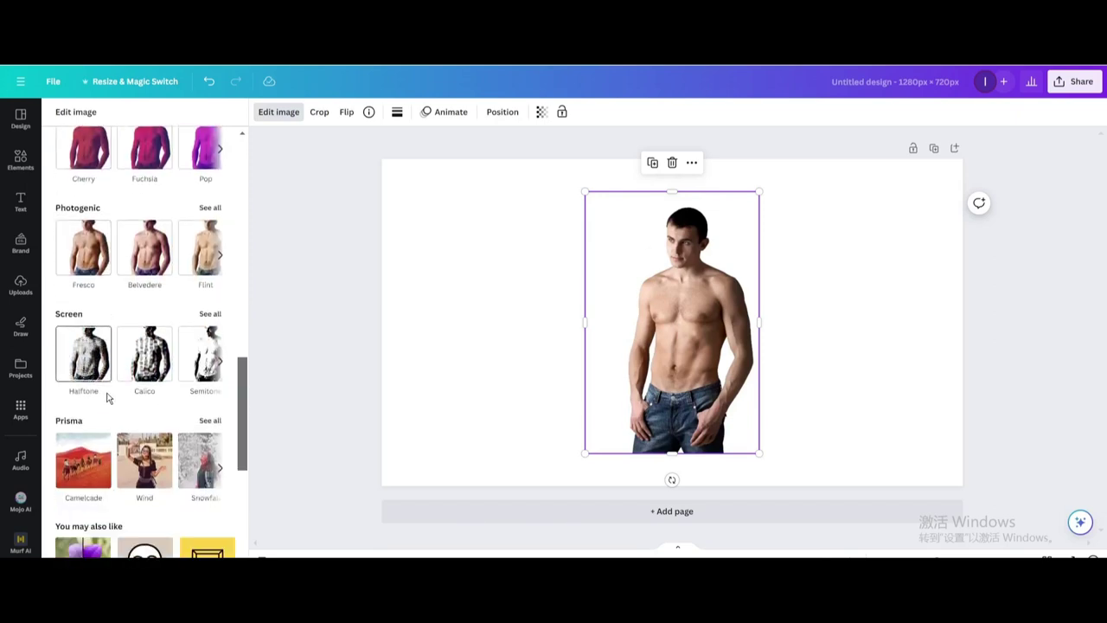
Apply the Prisma Kick scooter effect to the man's photo, then select the empty page.
left_click(204, 422)
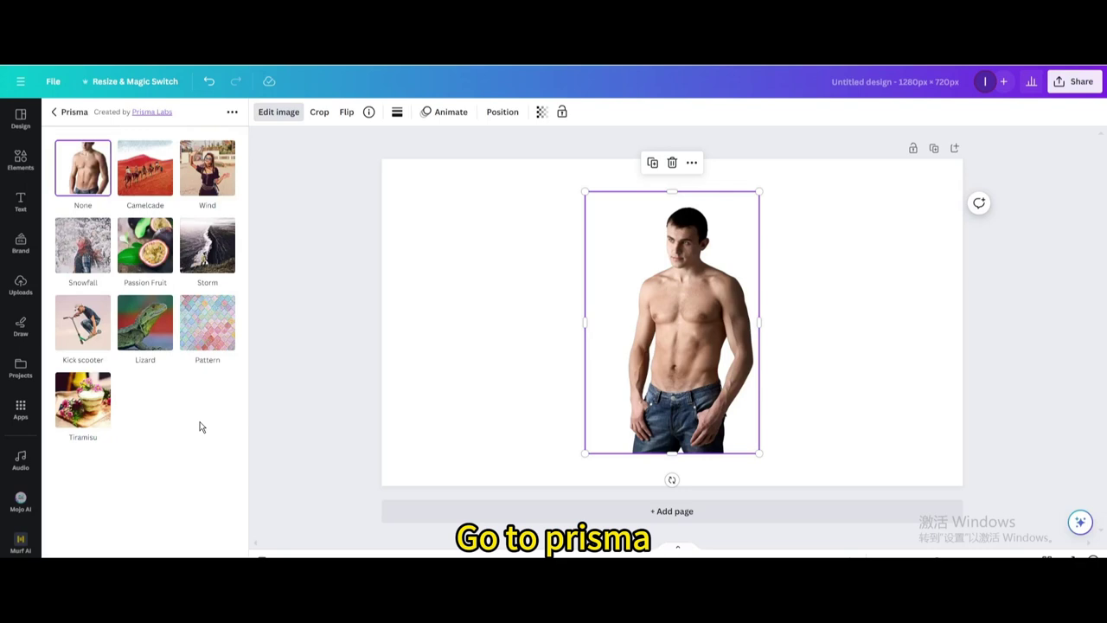
left_click(86, 330)
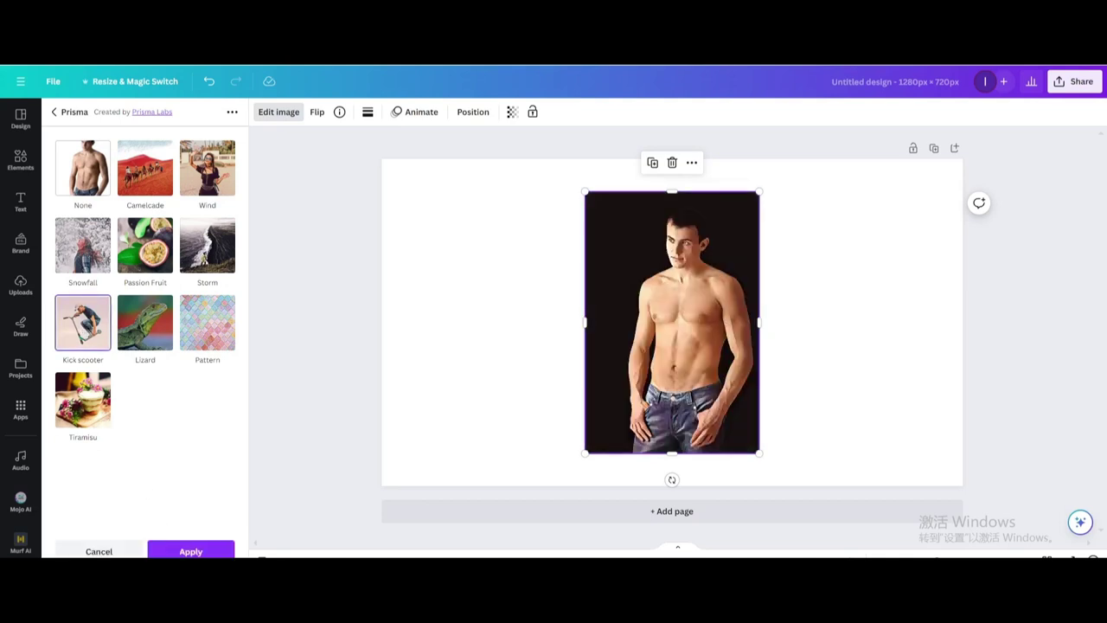
left_click(192, 550)
left_click(508, 341)
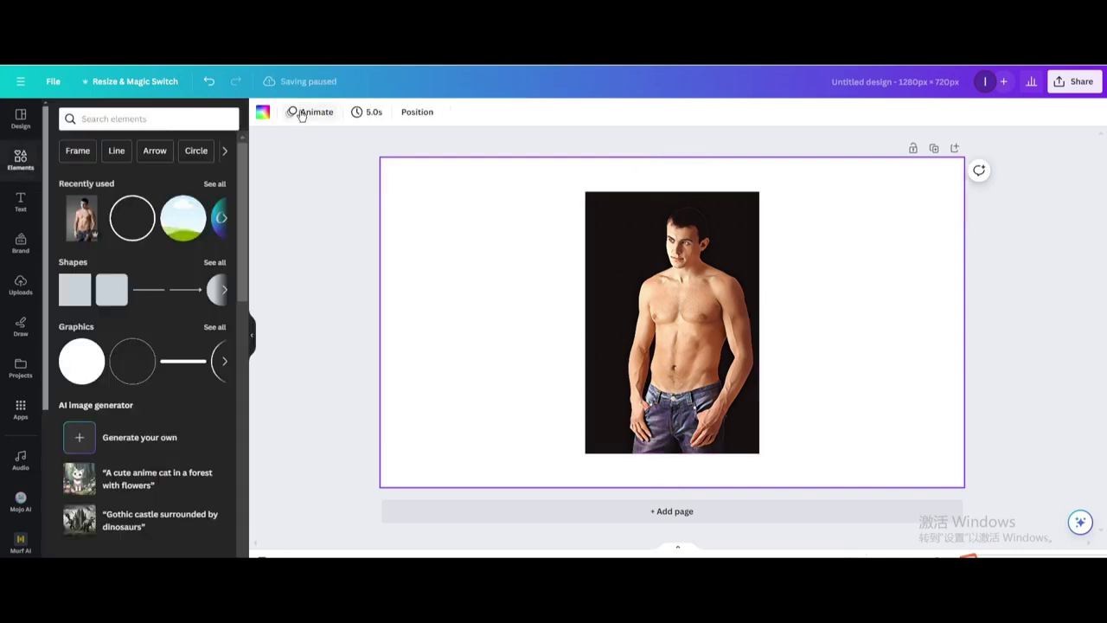
Fill the page background with the photo's near-black colour after trying black and dark grey.
left_click(263, 112)
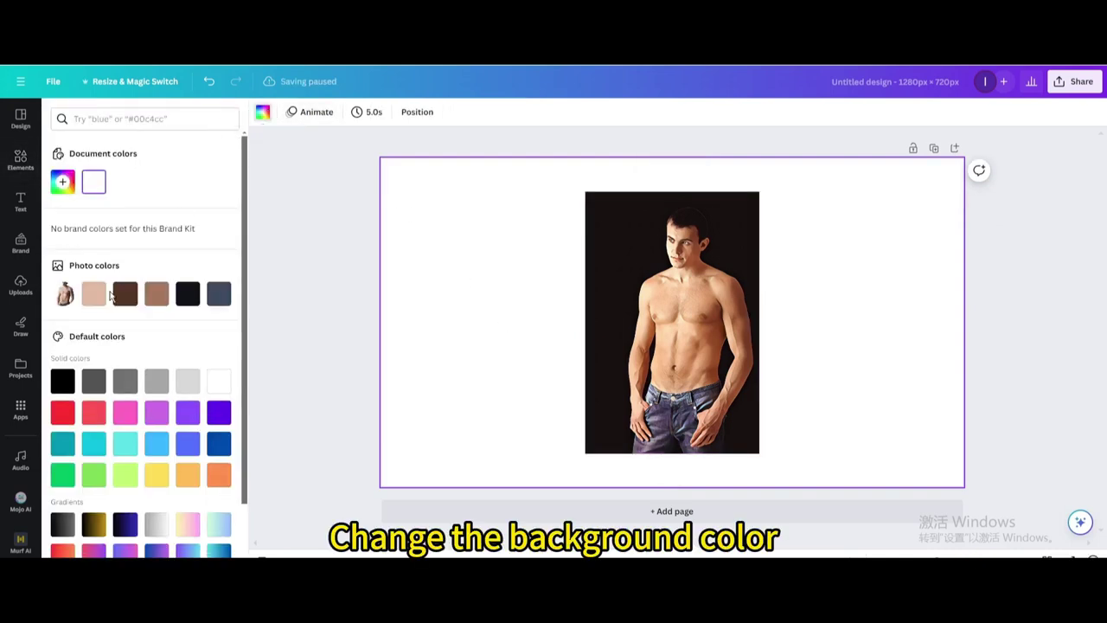
key("Delete")
key("ctrl+z")
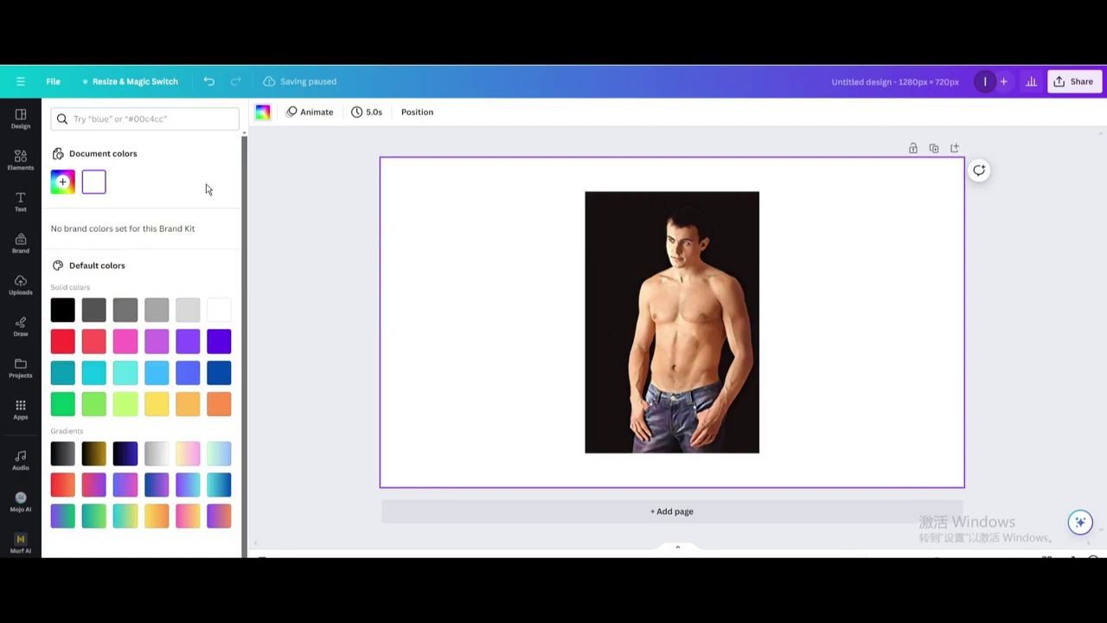
left_click(64, 313)
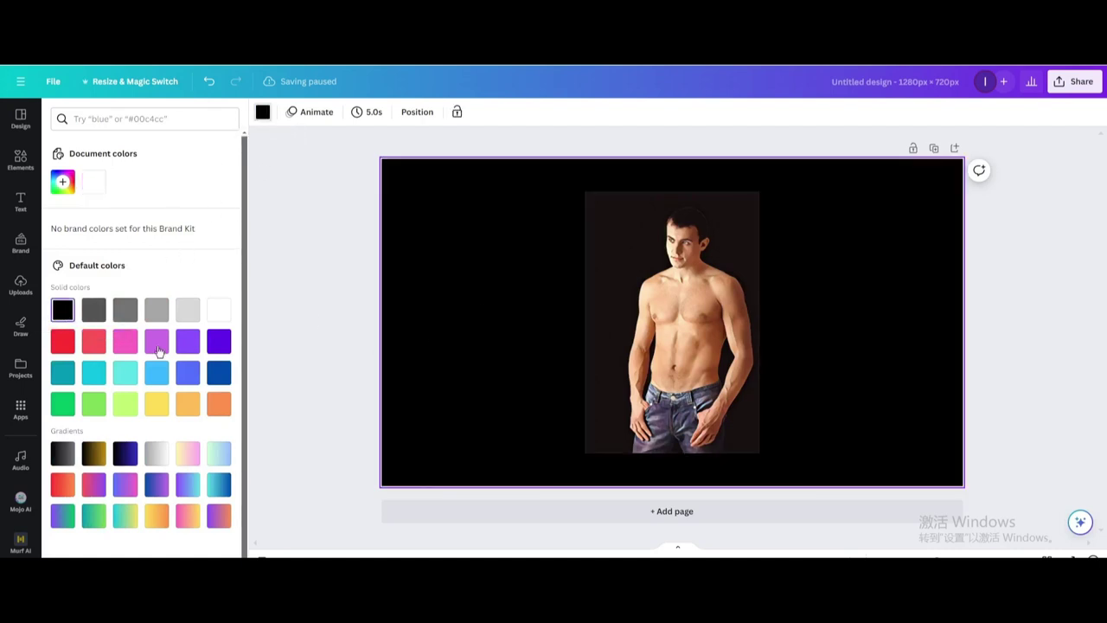
left_click(86, 307)
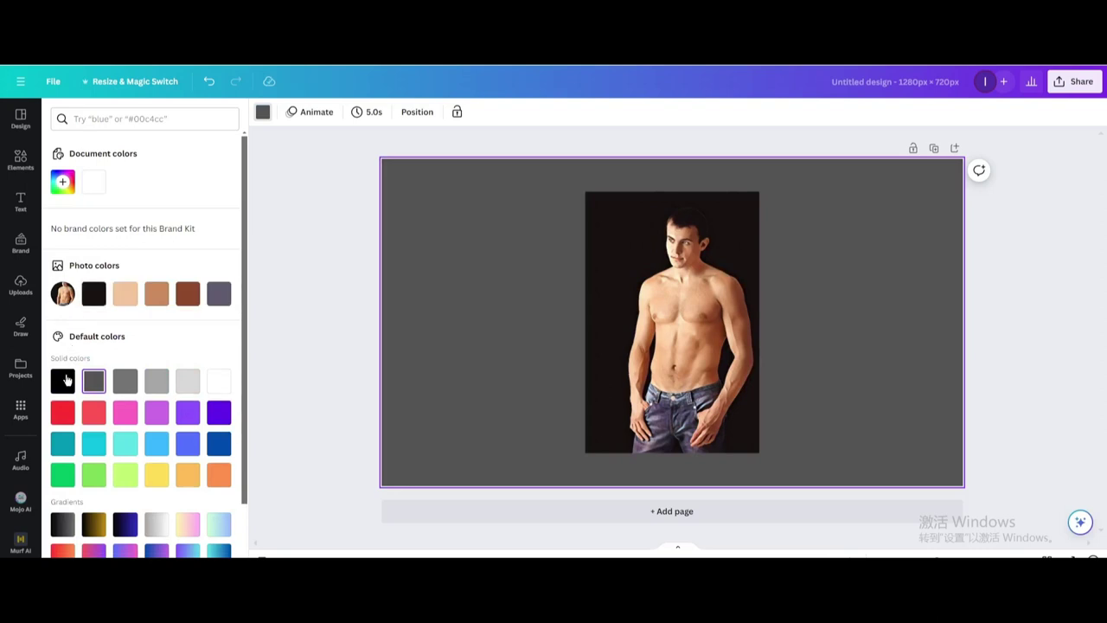
left_click(95, 294)
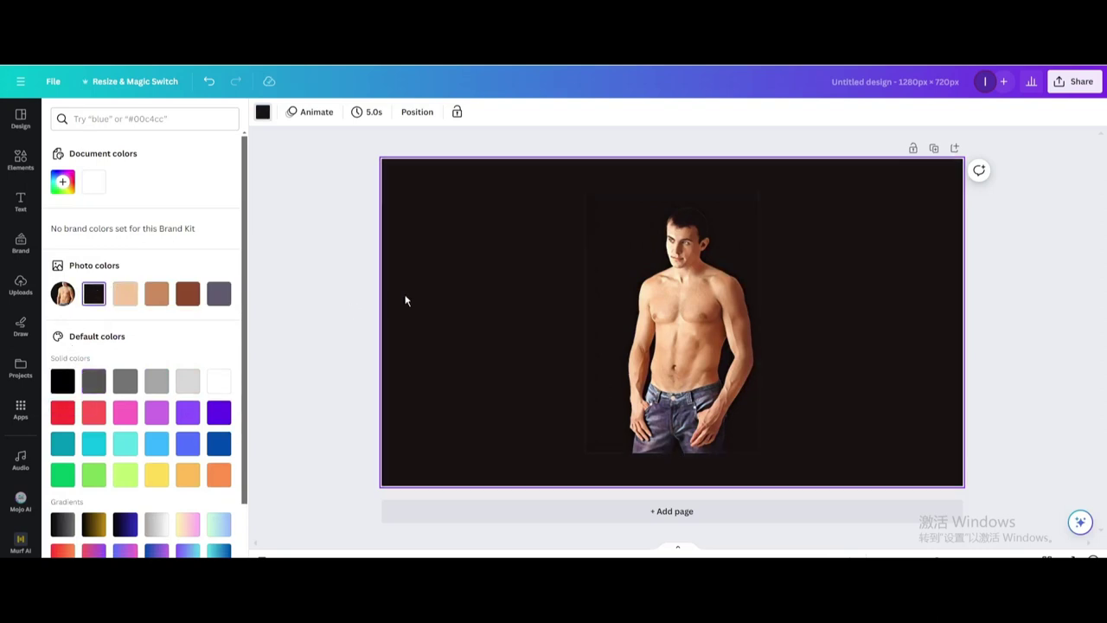
Download the design as a PNG and drag that file into the design's uploads.
left_click(1058, 83)
left_click(919, 375)
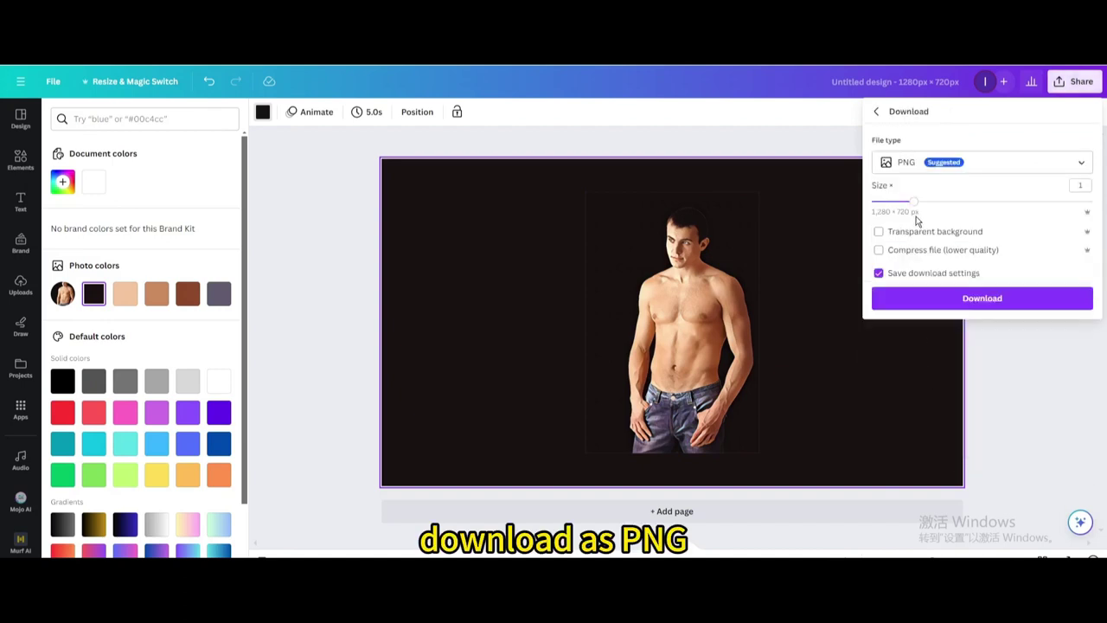
left_click(964, 297)
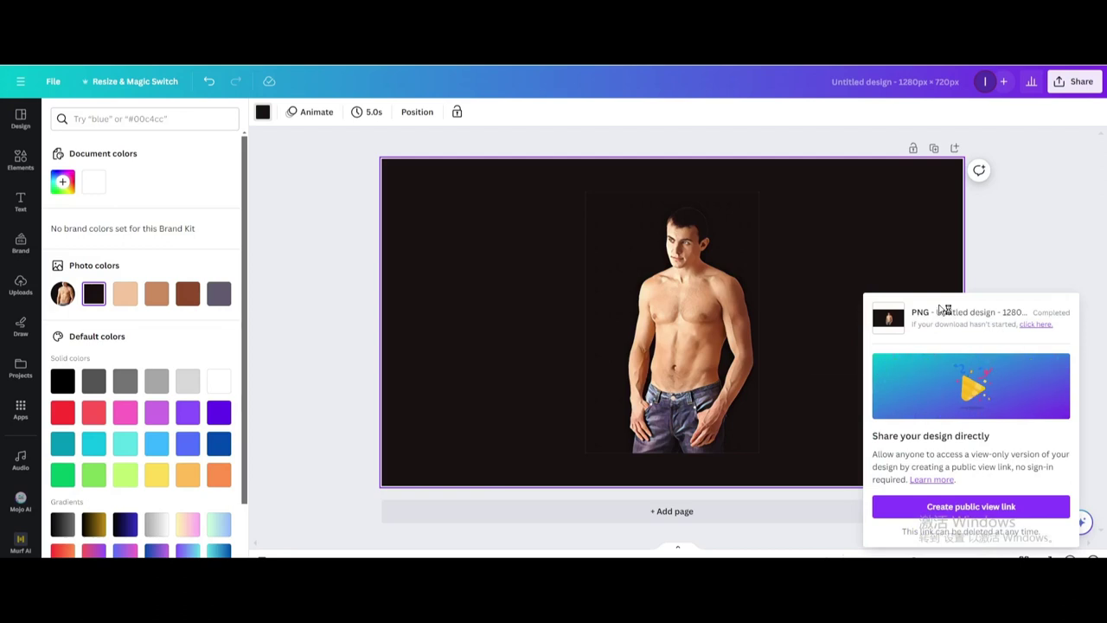
left_click_drag(908, 75, 188, 329)
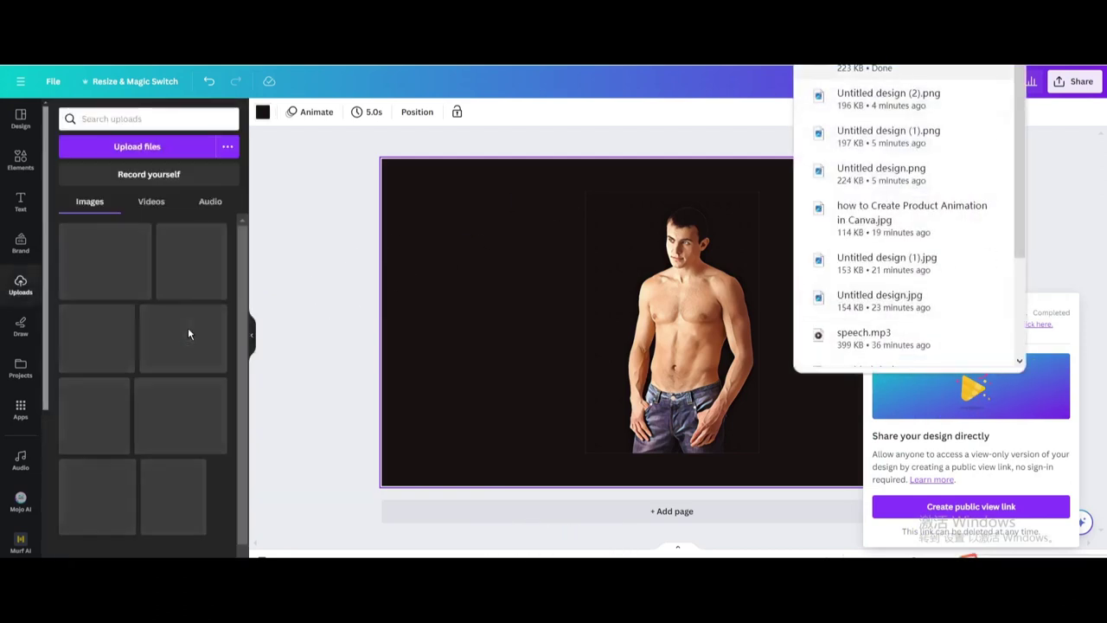
Add a second page and give it a turquoise background.
left_click(673, 511)
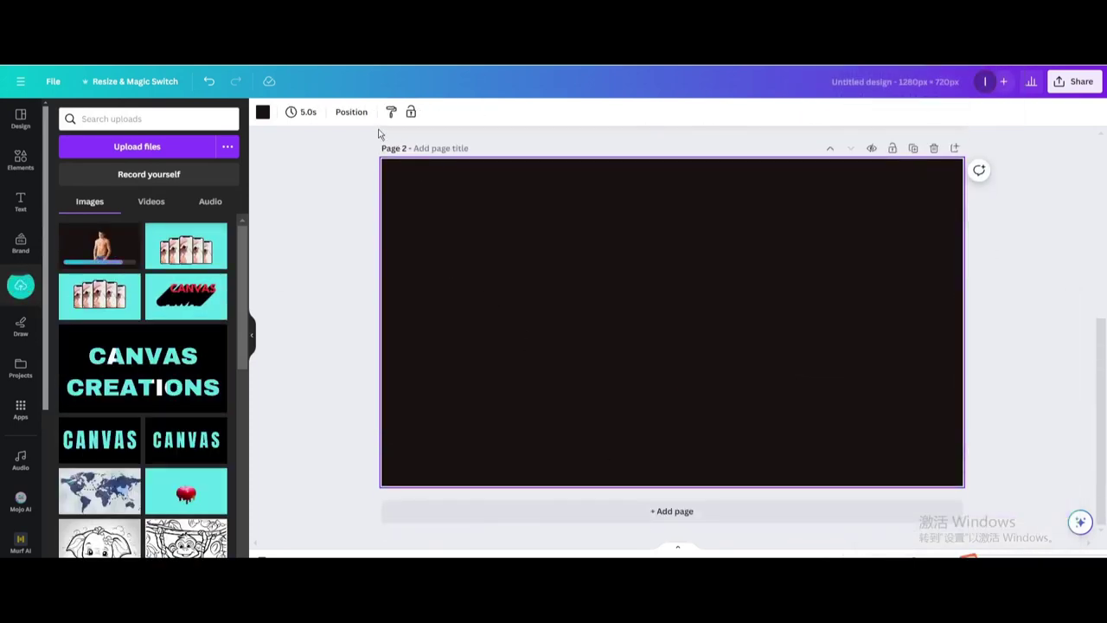
left_click(263, 112)
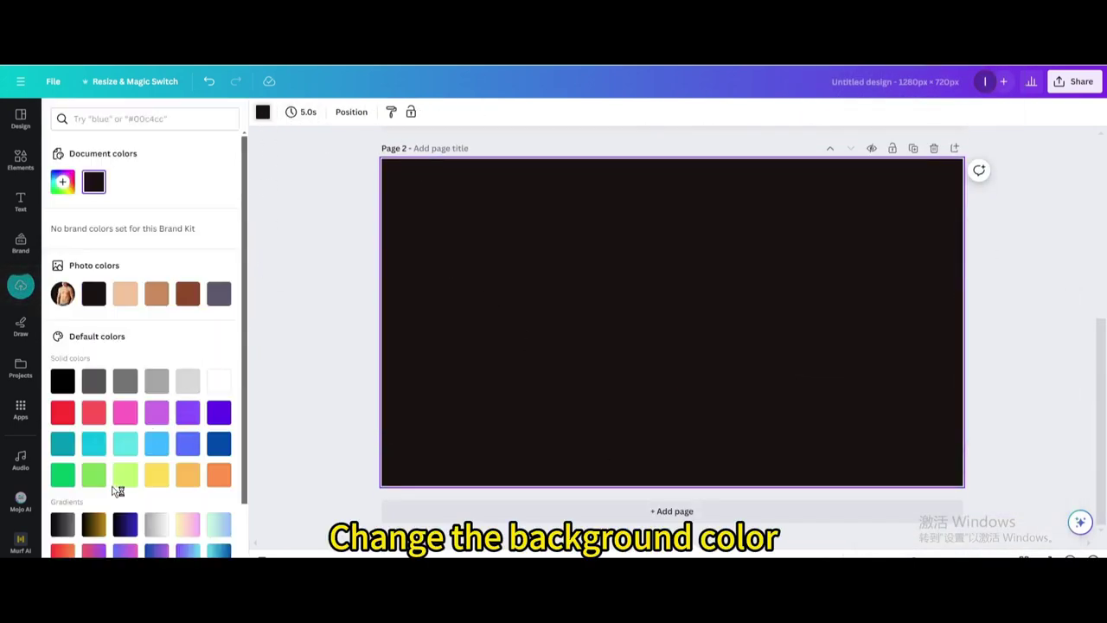
left_click(124, 441)
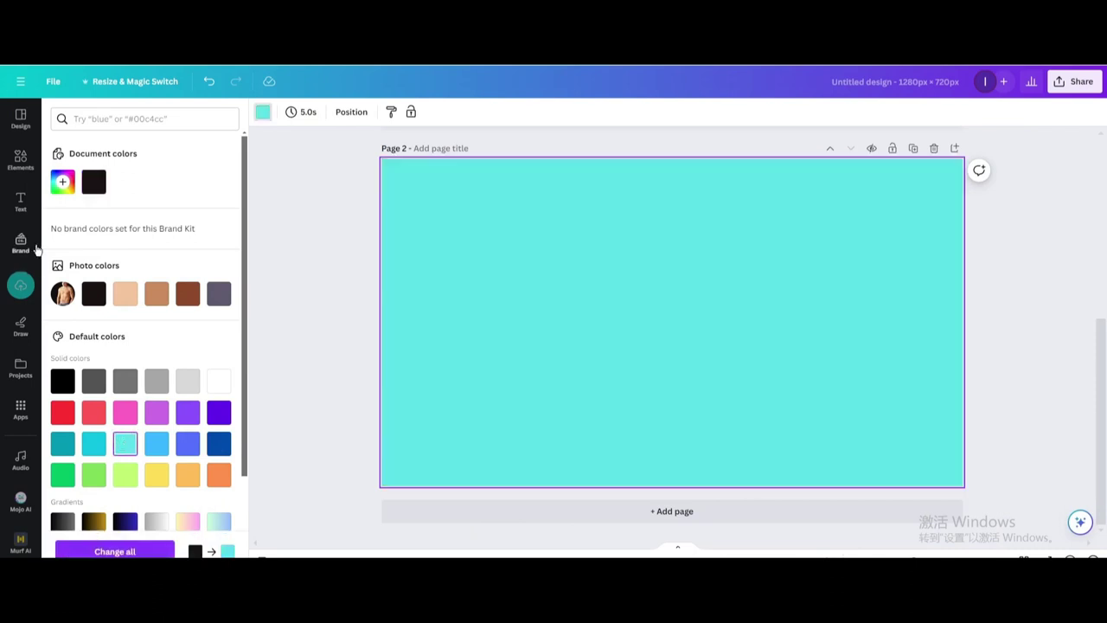
Bring up the Uploads panel showing the uploaded PNG.
left_click(23, 291)
left_click(70, 235)
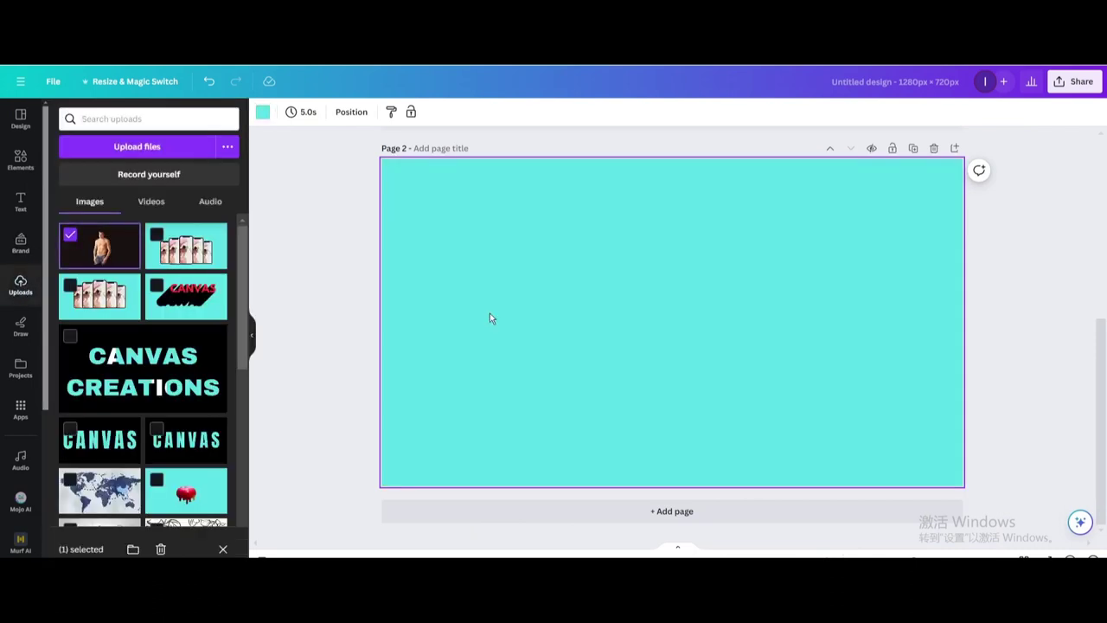
left_click(569, 259)
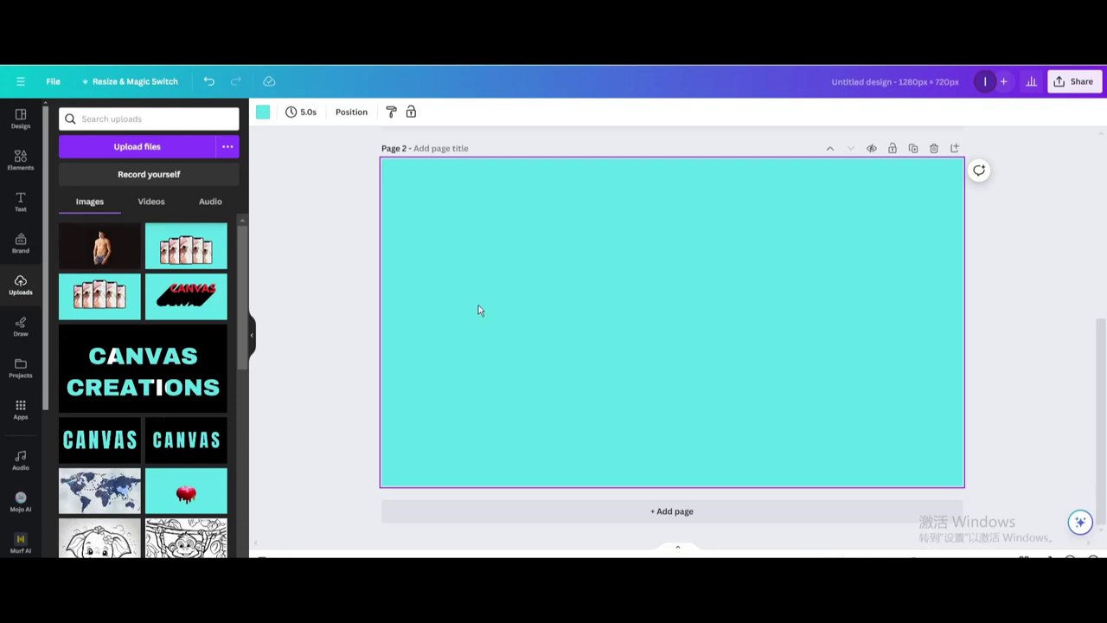
Place the exported PNG on page 2, enlarge it to 1280 × 720, and remove its dark background.
left_click(101, 256)
left_click_drag(538, 275, 455, 217)
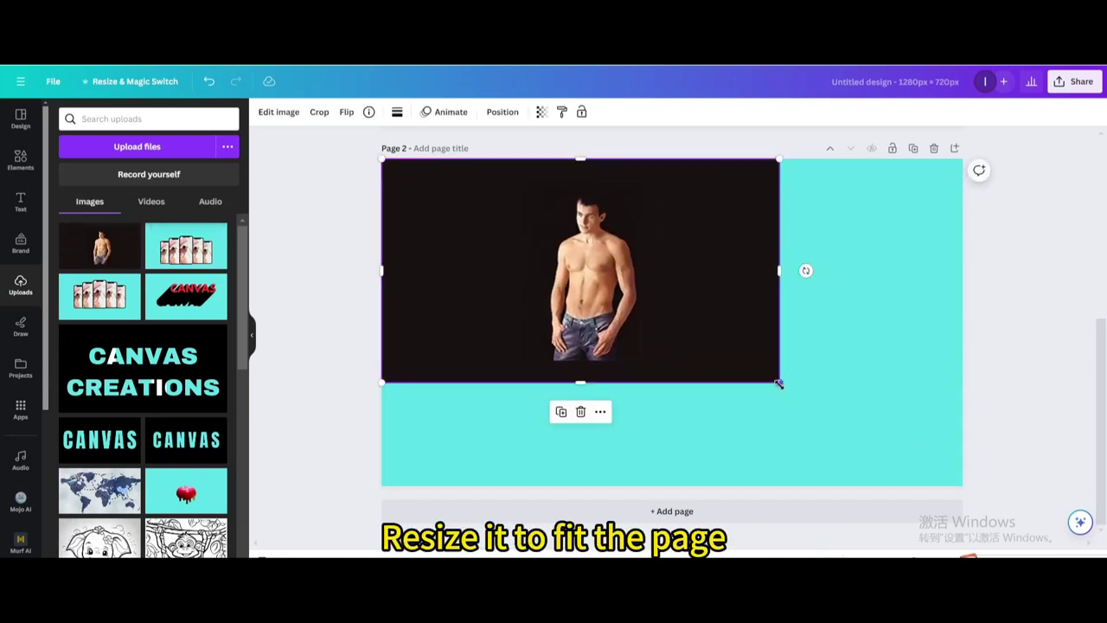
left_click_drag(780, 381, 963, 485)
left_click(266, 115)
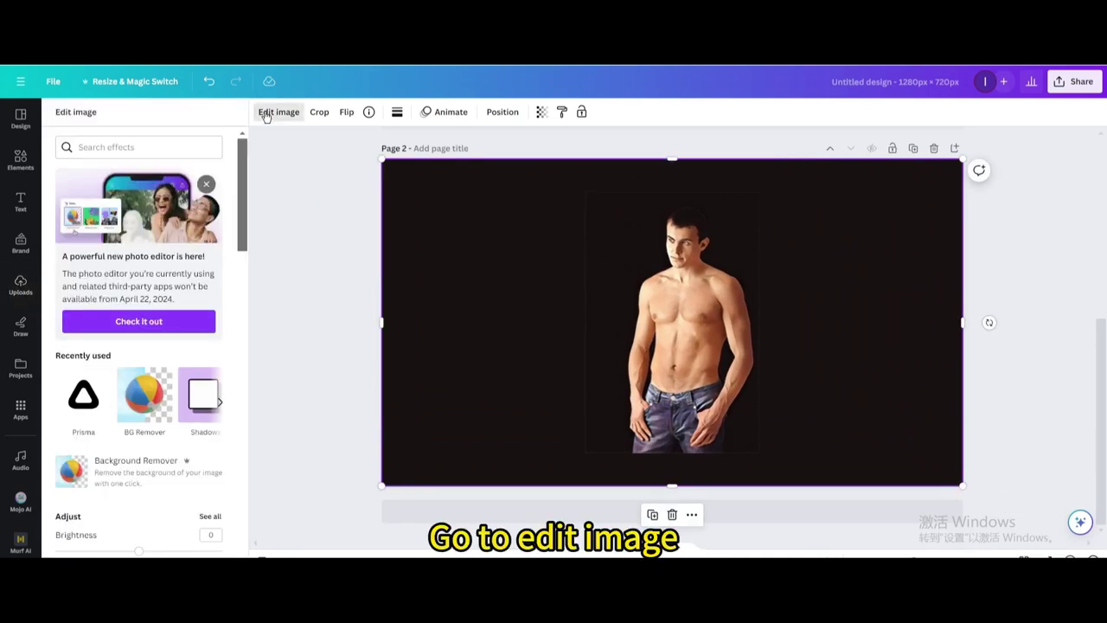
left_click(147, 398)
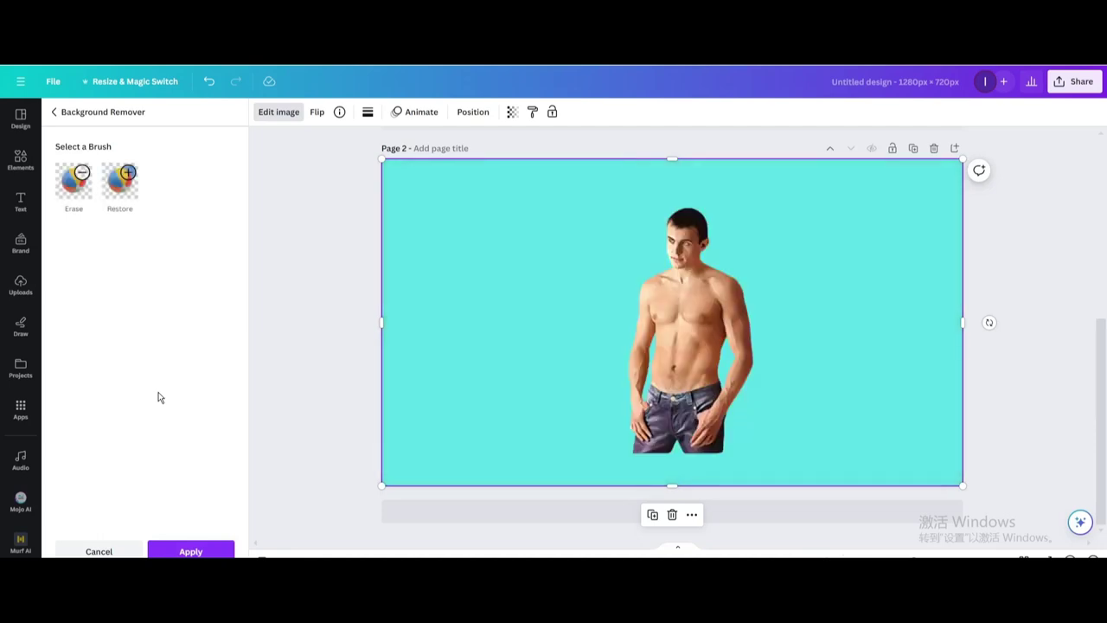
Download Page 2 alone as a PNG, with Page 1 unchecked in the page selection.
left_click(1082, 85)
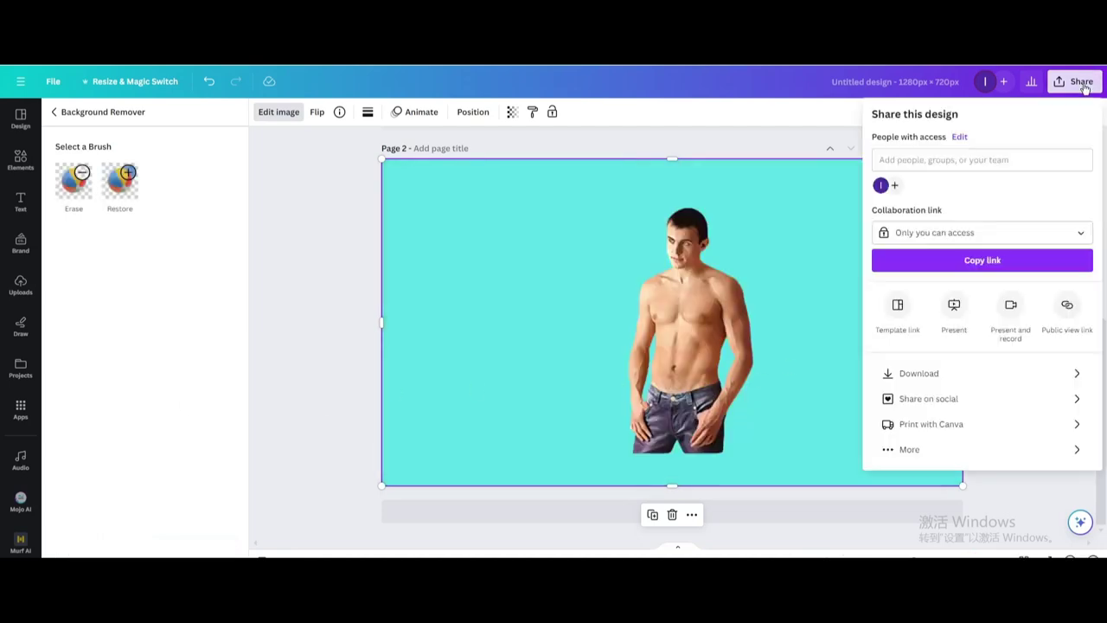
left_click(937, 376)
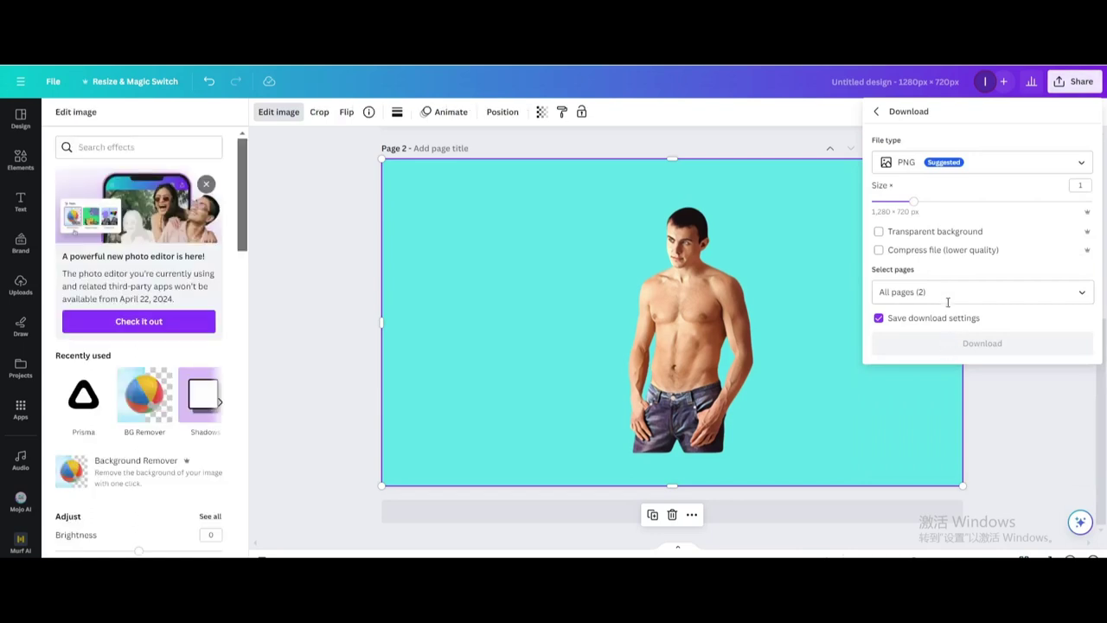
left_click(946, 294)
left_click(946, 355)
left_click(978, 435)
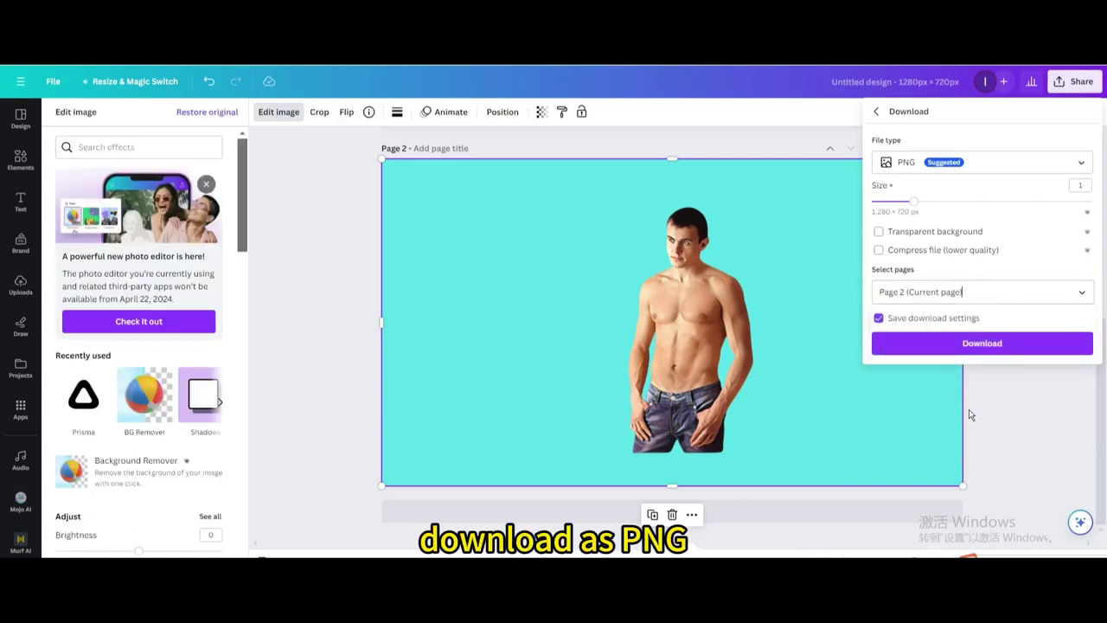
left_click(952, 343)
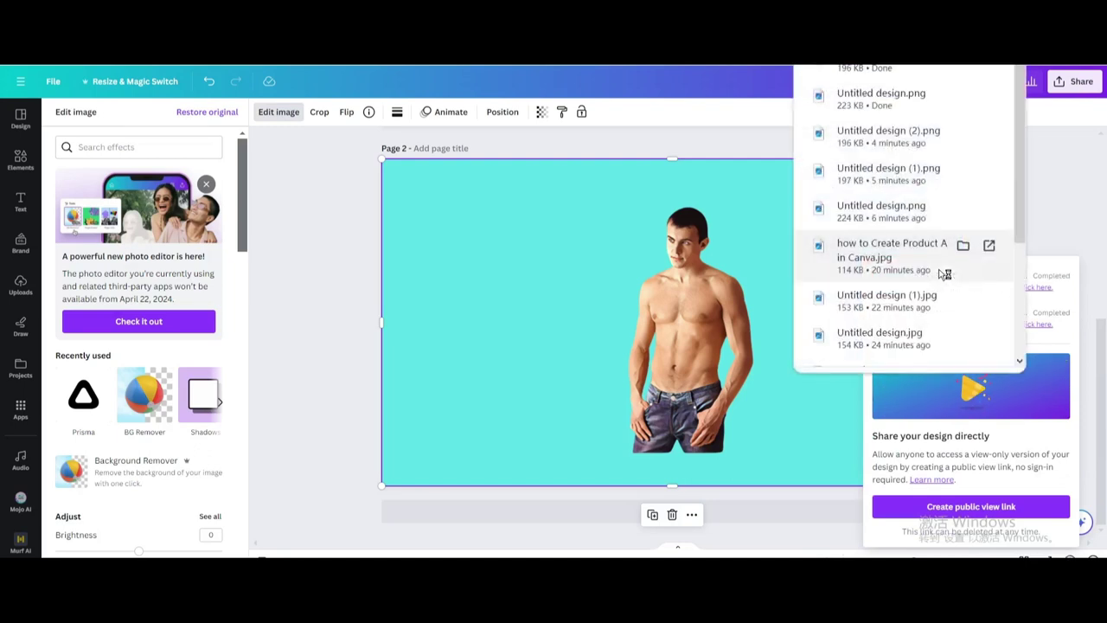
Upload the downloaded Page 2 PNG and add a third page with a white background.
left_click_drag(942, 273, 164, 337)
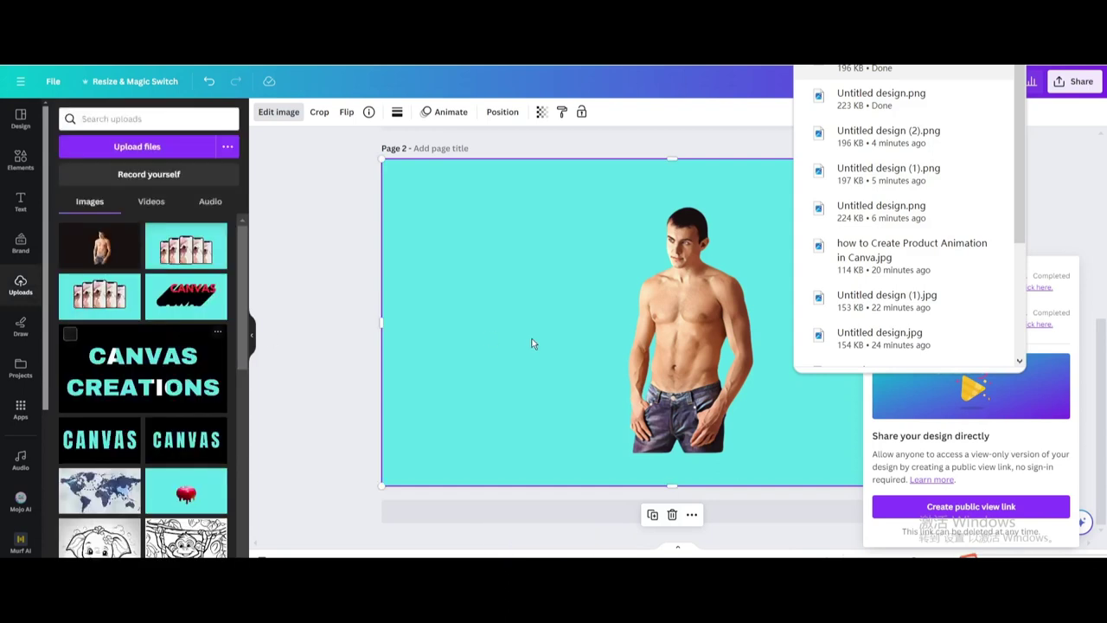
left_click(624, 512)
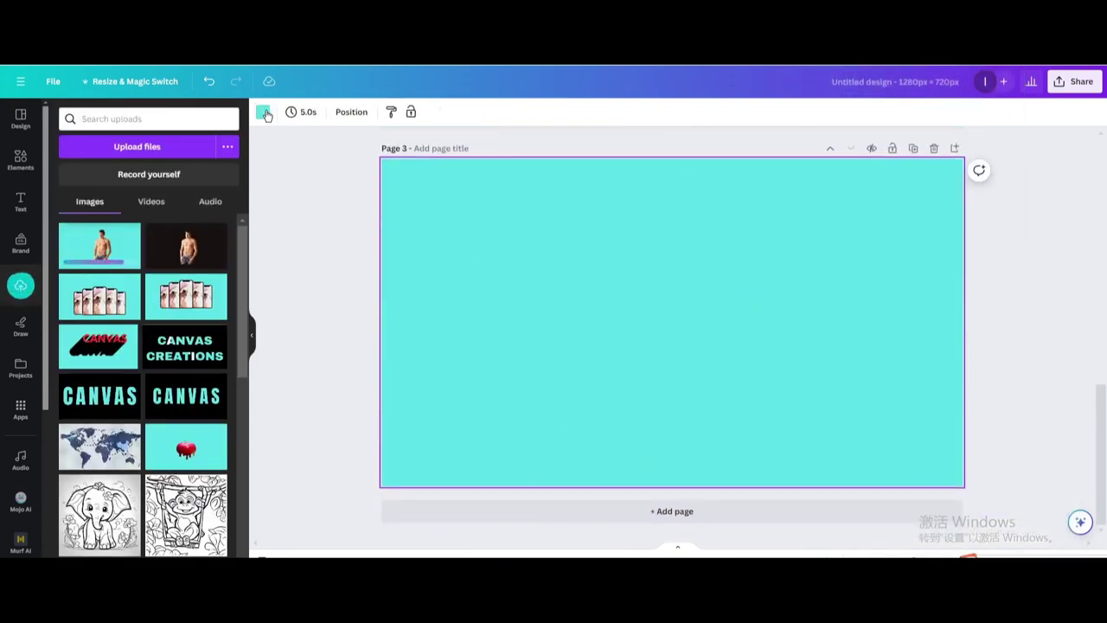
left_click(261, 112)
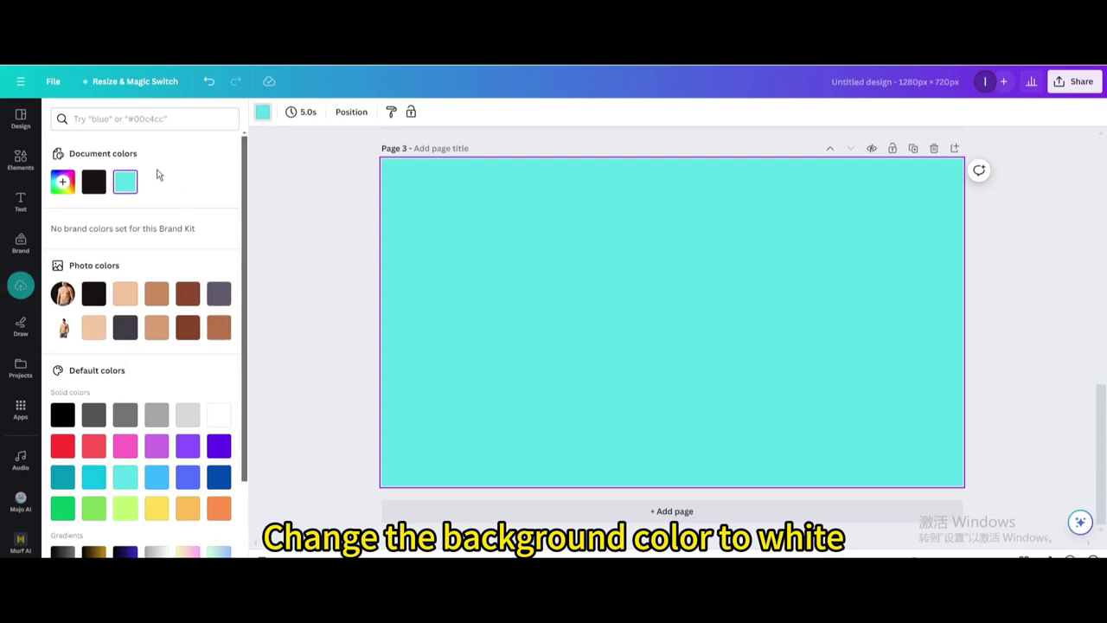
left_click(217, 417)
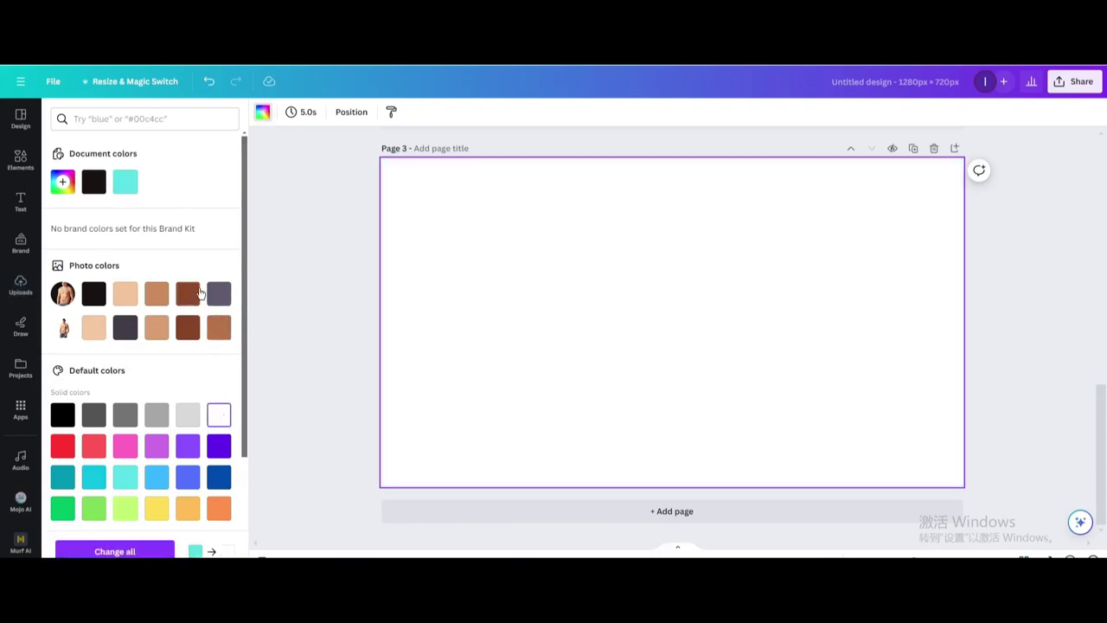
left_click(20, 145)
Add a circle frame to Page 3 and drop the uploaded cyan cutout photo into it.
left_click(20, 153)
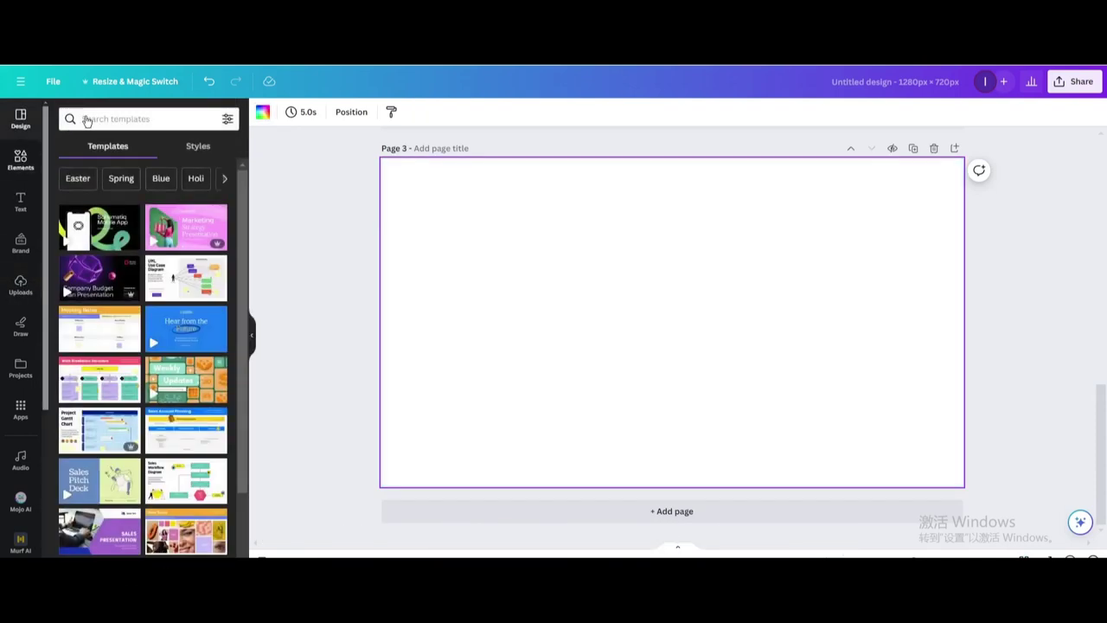
left_click(86, 117)
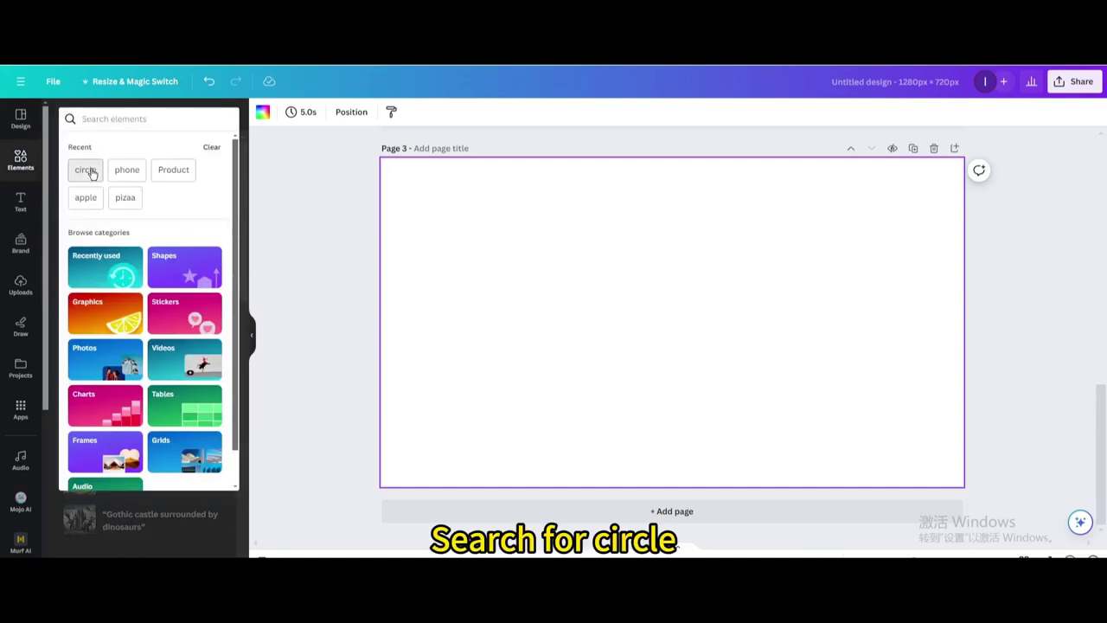
left_click(89, 168)
scroll(149, 346, "down", 1)
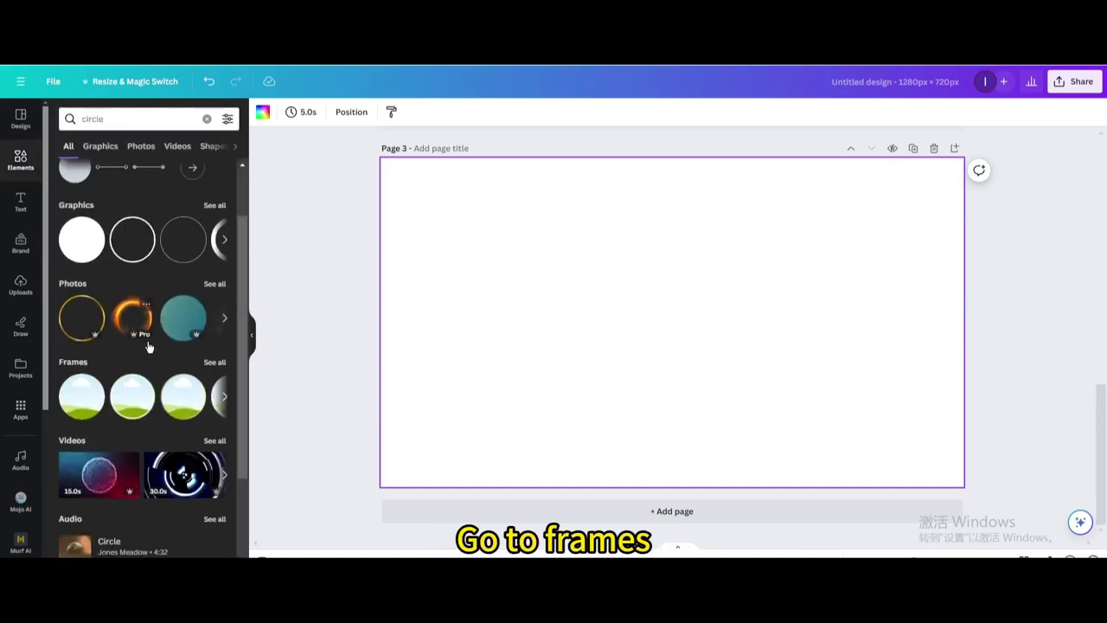
left_click(83, 409)
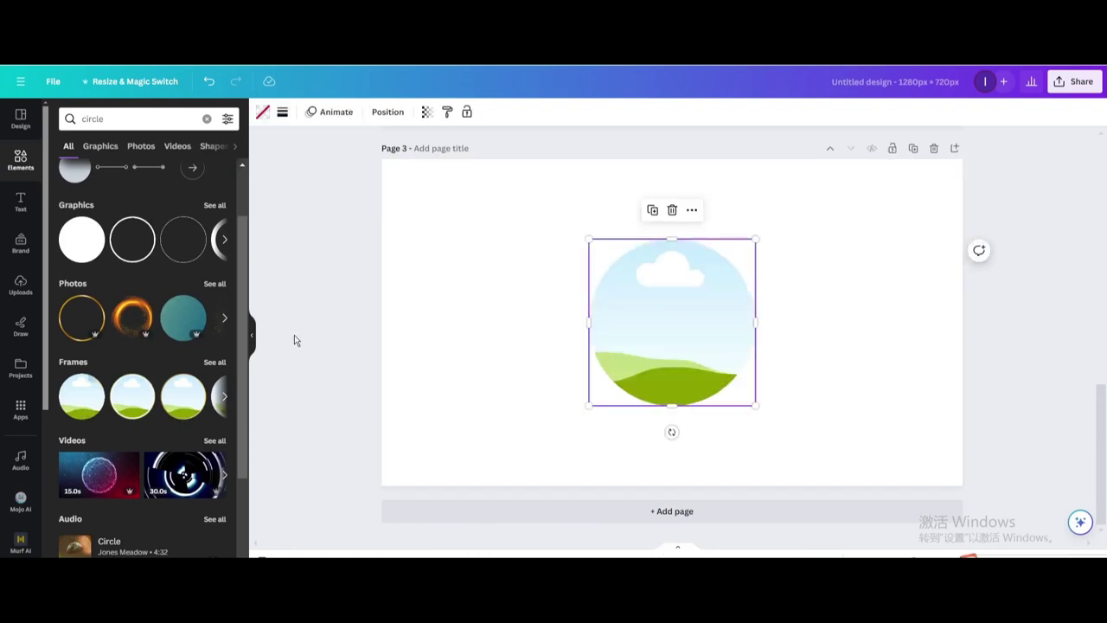
left_click(19, 283)
left_click_drag(80, 248, 644, 307)
Enlarge the photo inside the circle frame and shift it so the man's head and torso fill it.
double_click(644, 308)
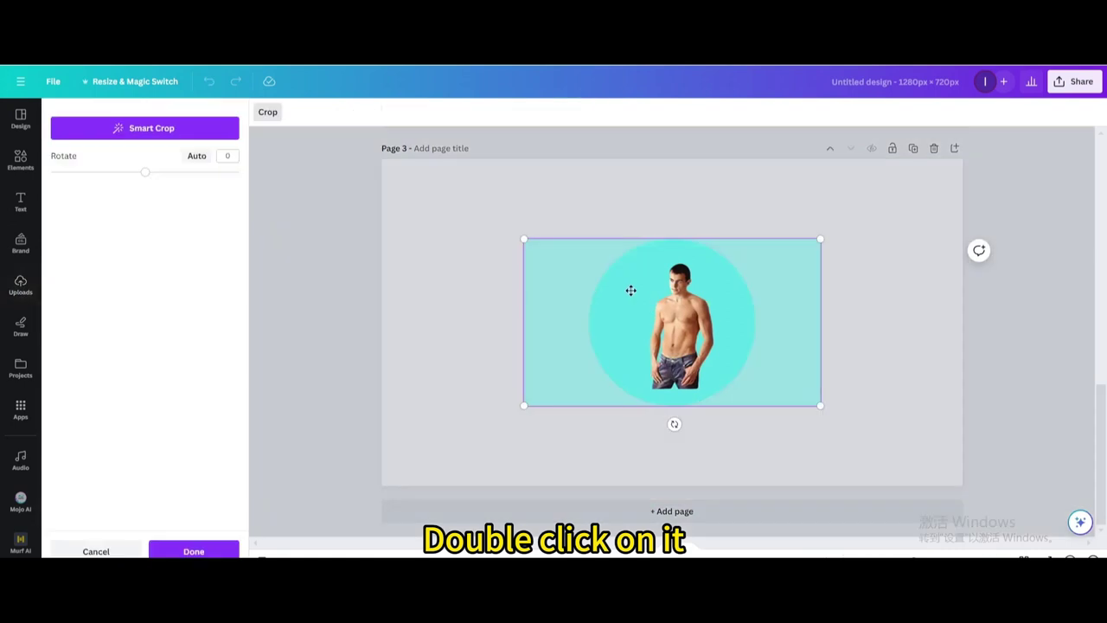
left_click_drag(524, 240, 375, 220)
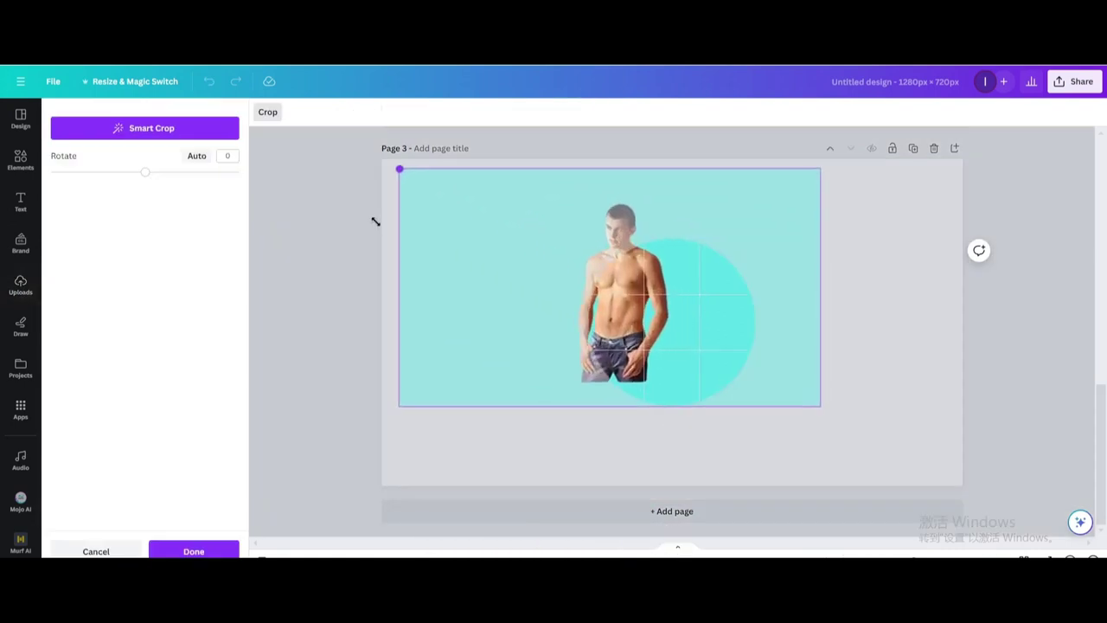
left_click_drag(553, 238, 604, 287)
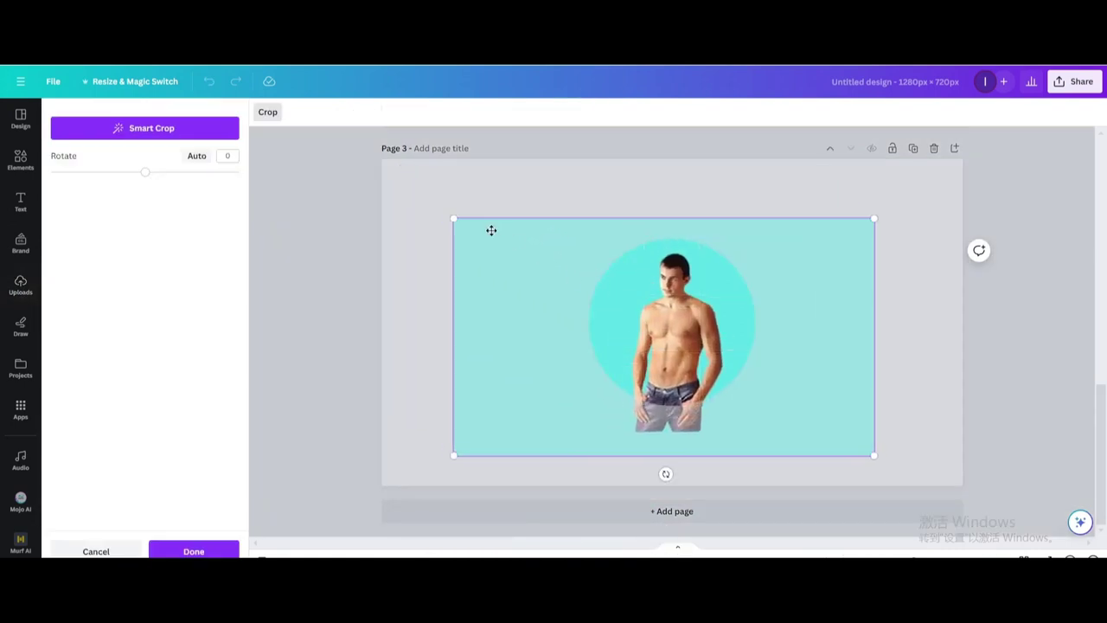
left_click_drag(450, 219, 390, 217)
left_click_drag(481, 237, 513, 269)
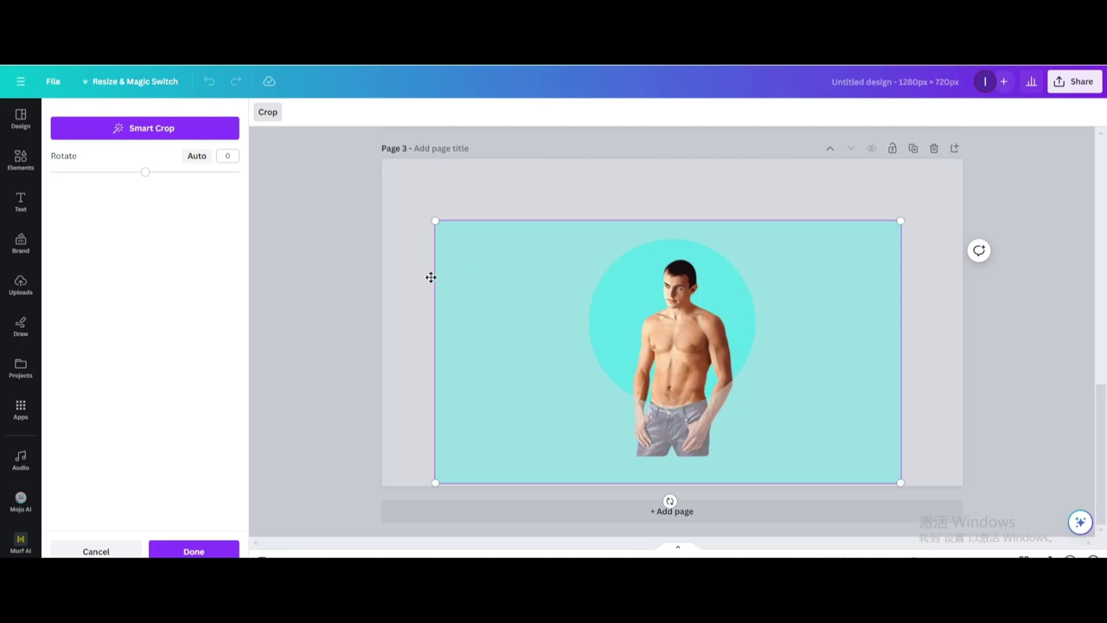
left_click(410, 265)
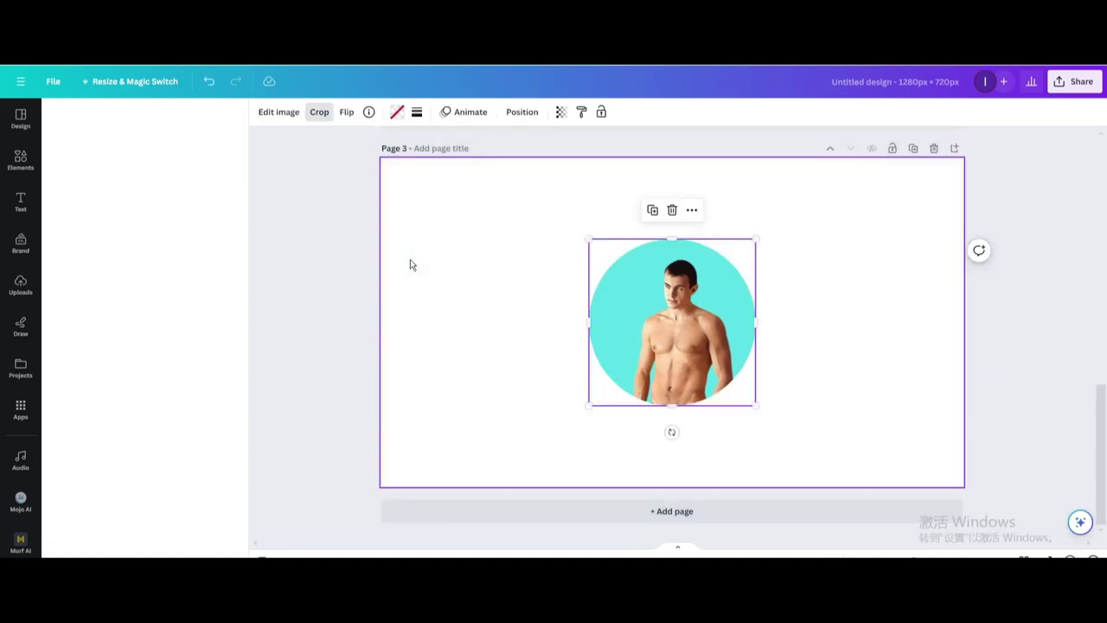
Add a circle outline, resize it to fit around the photo, and colour it yellow.
left_click(26, 159)
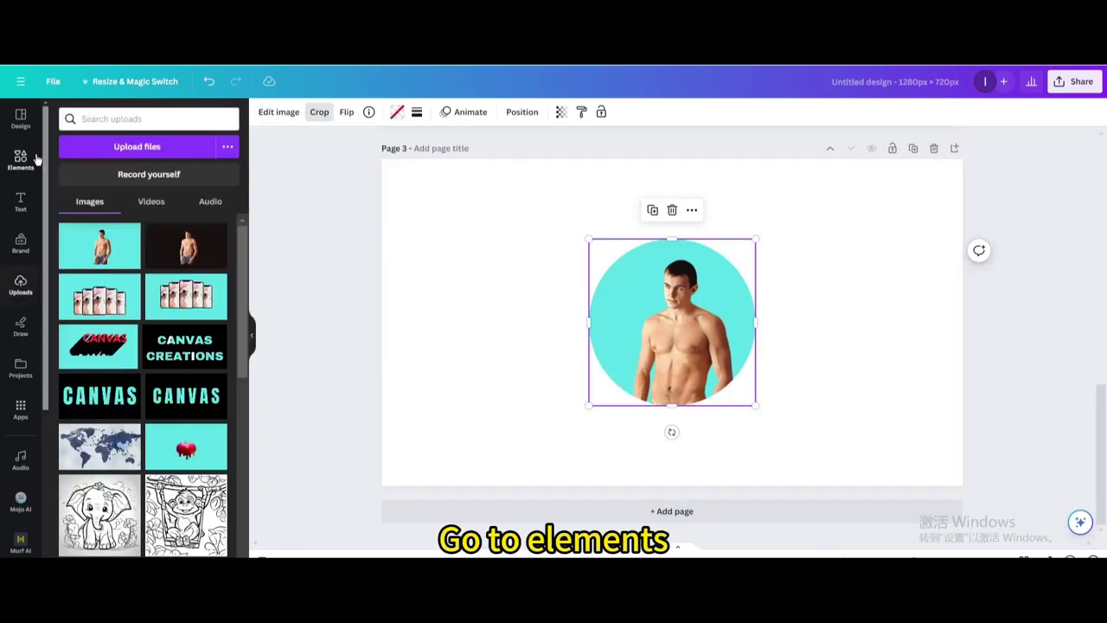
left_click(129, 249)
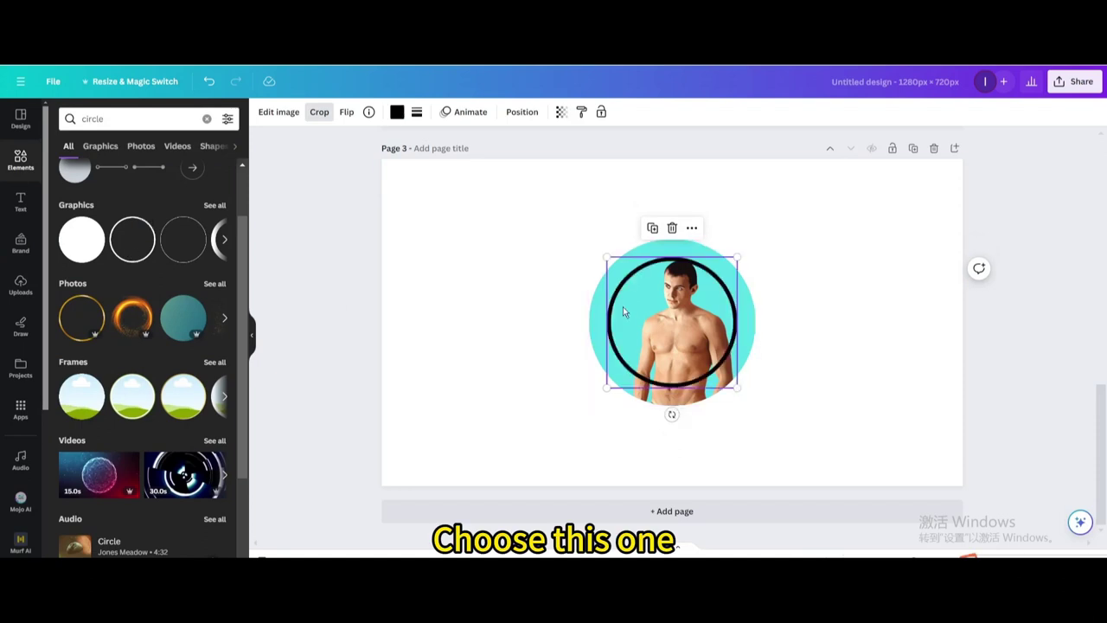
left_click_drag(607, 256, 554, 263)
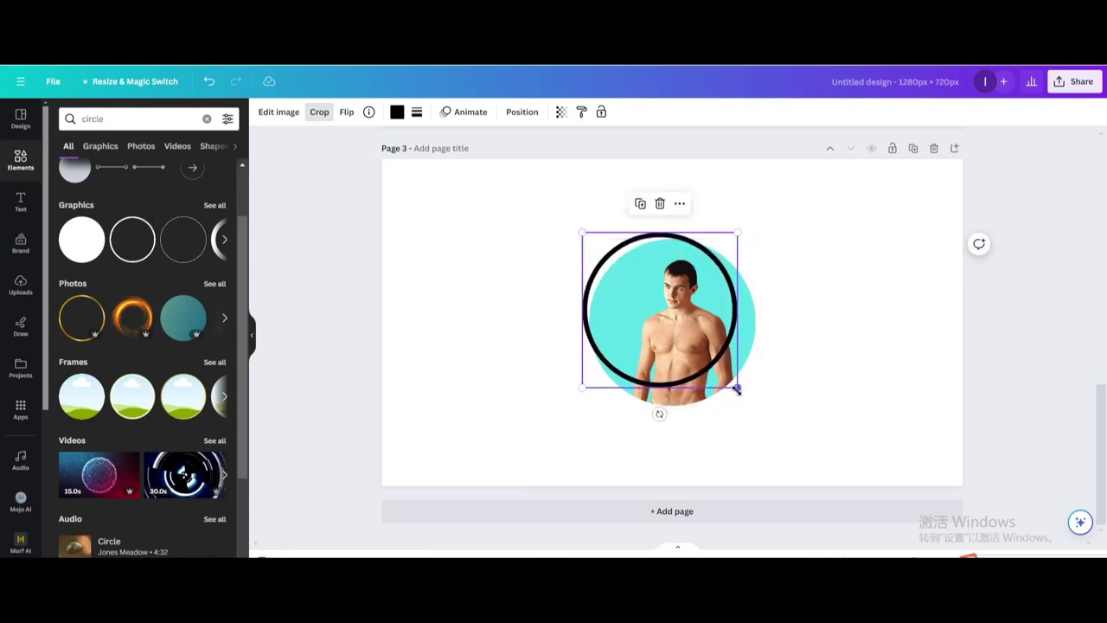
mouse_move(736, 387)
left_mouse_down()
mouse_move(766, 415)
mouse_move(736, 383)
left_mouse_up()
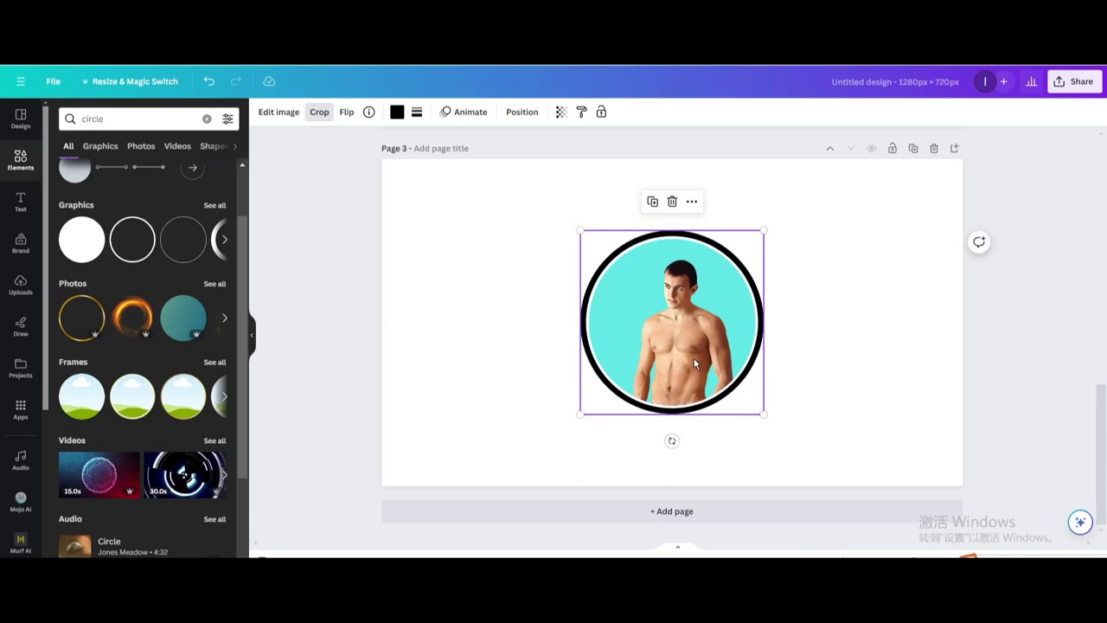
left_click(397, 114)
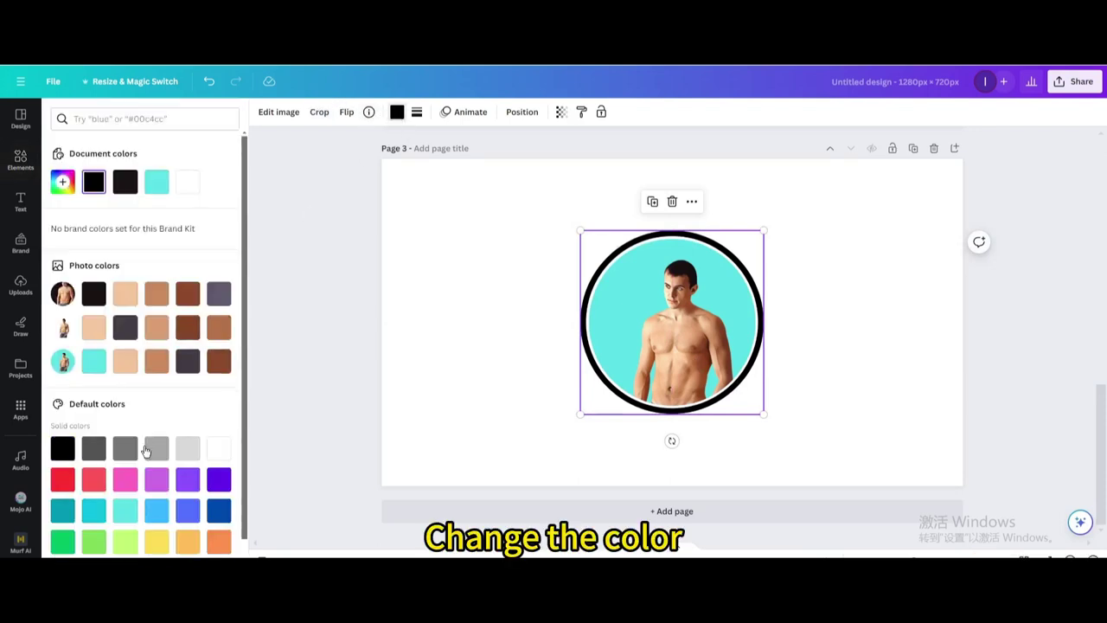
left_click(156, 541)
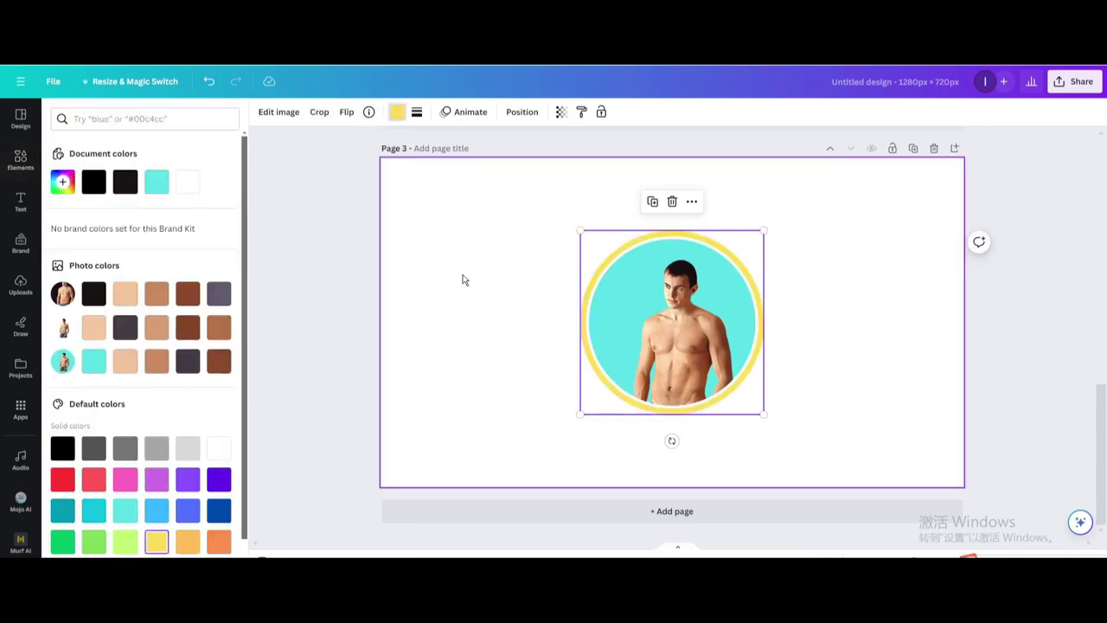
Enlarge the yellow ring and photo together and move them toward the page centre.
left_click(477, 243)
left_click_drag(467, 218, 764, 391)
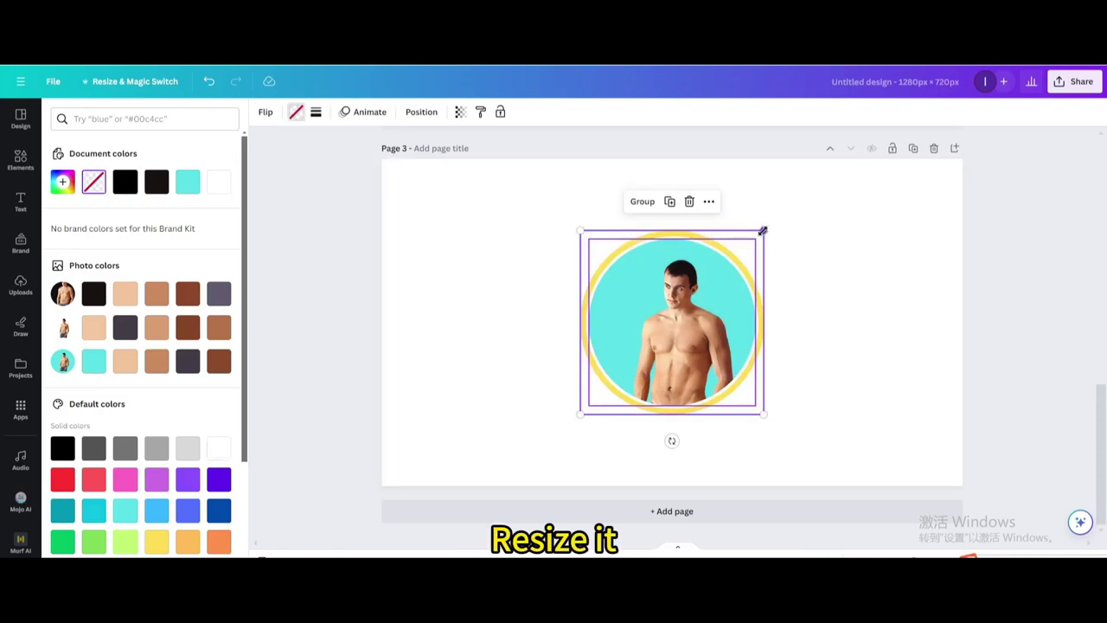
left_click_drag(761, 230, 873, 215)
left_click_drag(718, 284, 681, 316)
Centre the portrait horizontally on the page and choose JPG as the download file type.
left_click(524, 322)
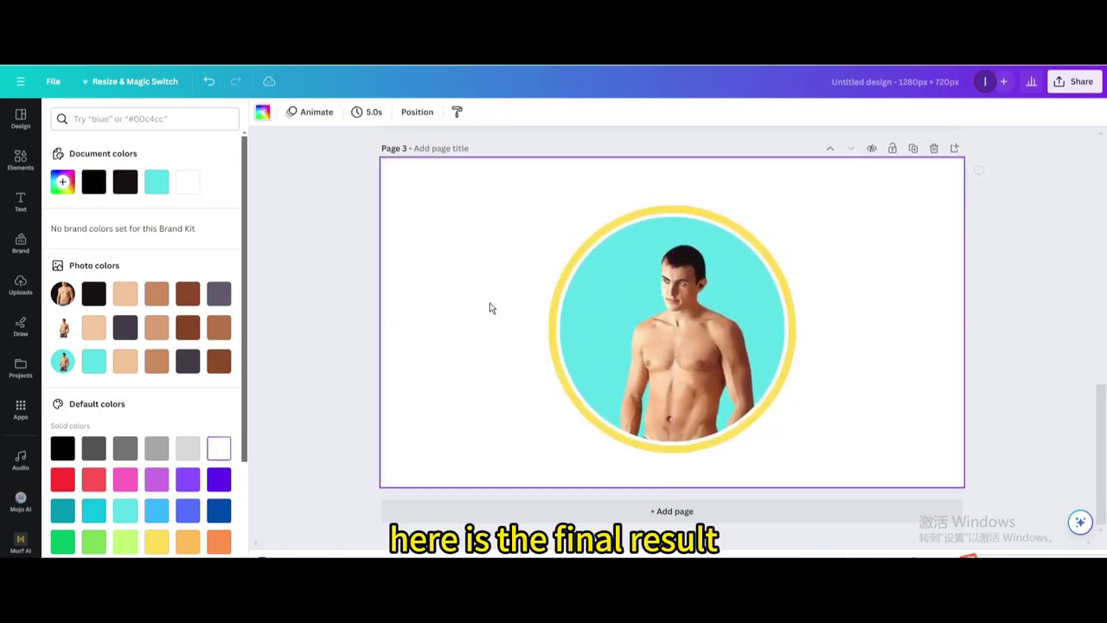
left_click(1065, 79)
left_click(925, 374)
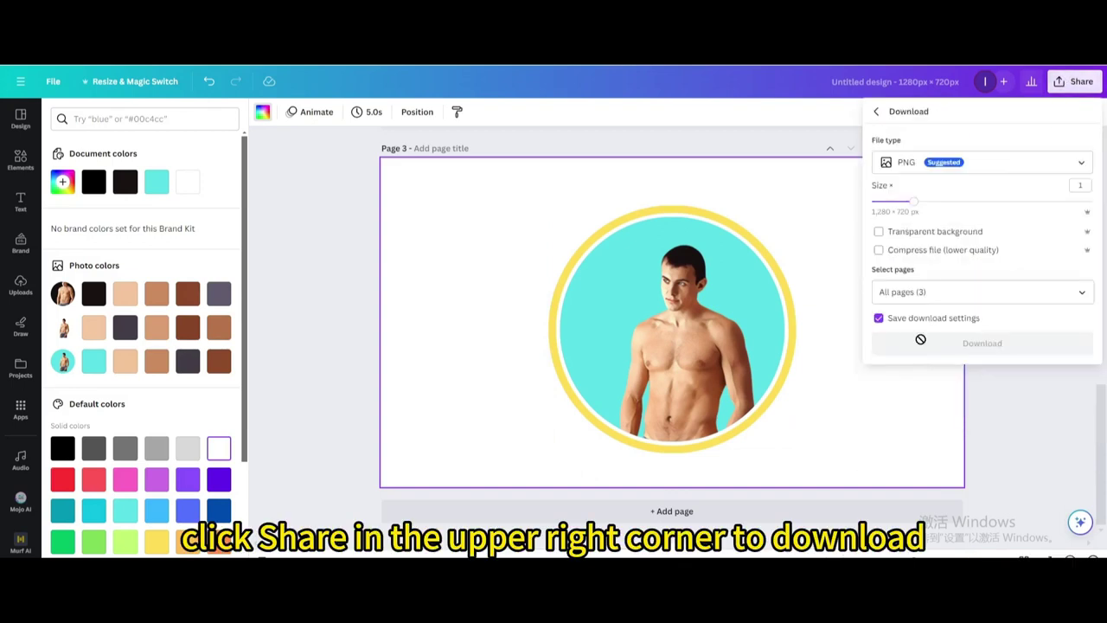
left_click(915, 166)
left_click(909, 194)
Limit the download to Page 3 only and download it as a JPG.
left_click(976, 296)
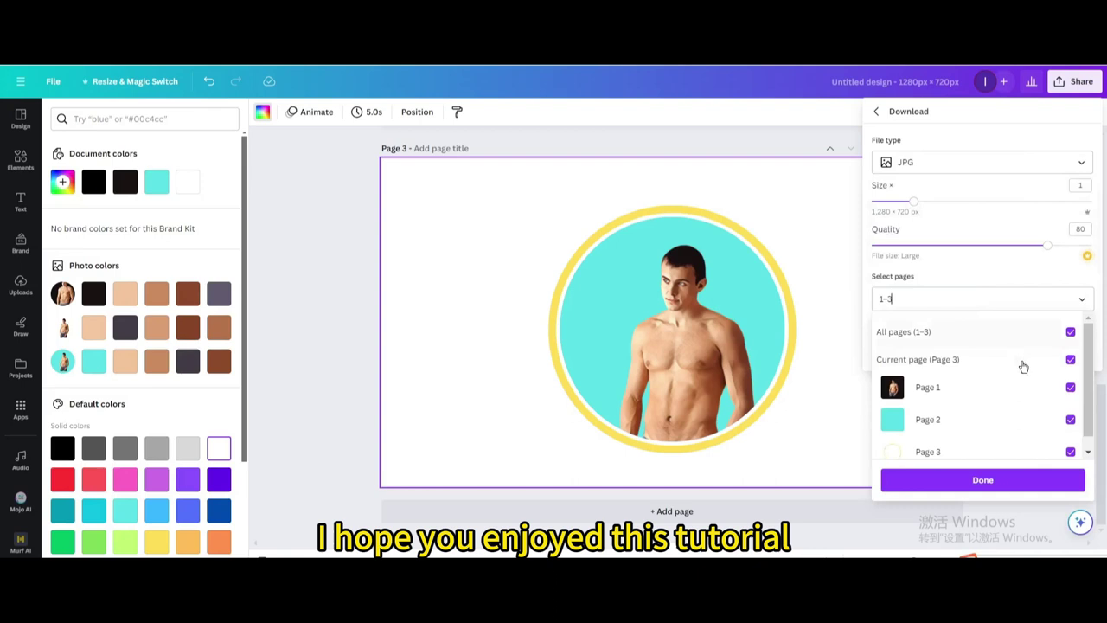
left_click(1039, 337)
left_click(1029, 453)
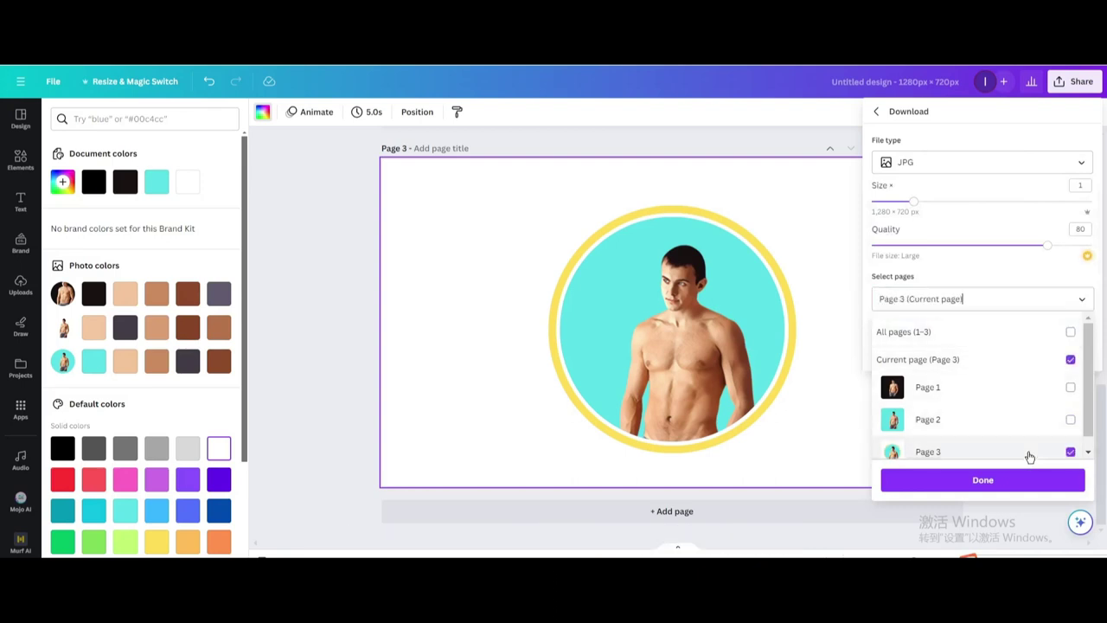
left_click(996, 479)
left_click(965, 357)
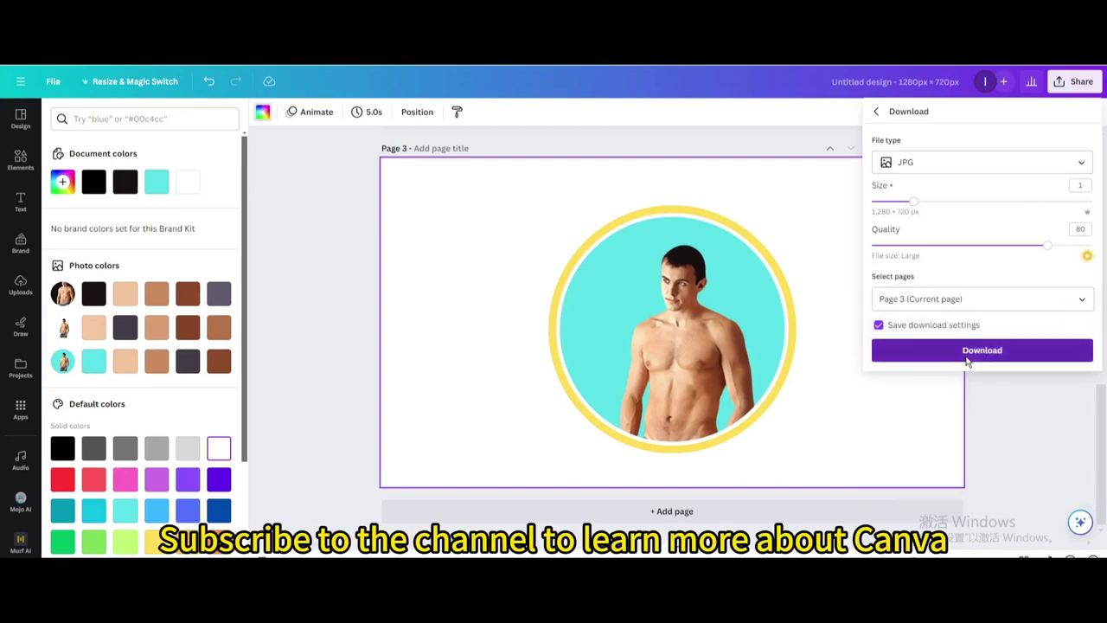